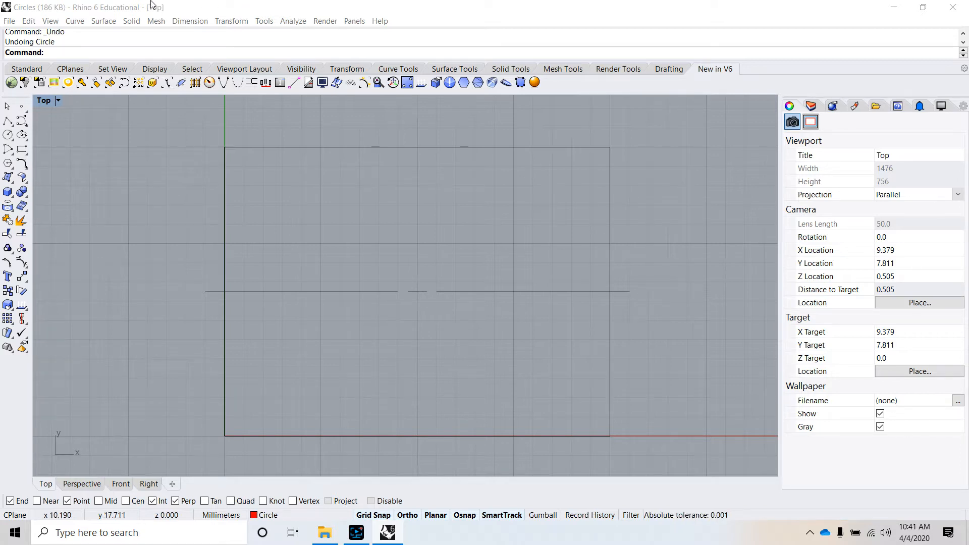
# Step: Draw a circle with a 4 mm radius centred on the intersection of the rectangle's two centre lines
pyautogui.click(80, 22)
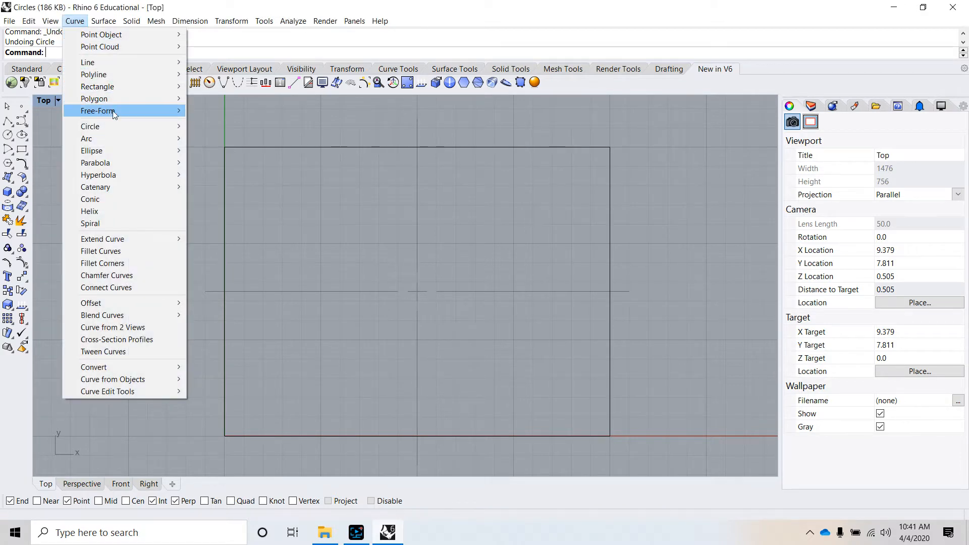
pyautogui.moveTo(121, 126)
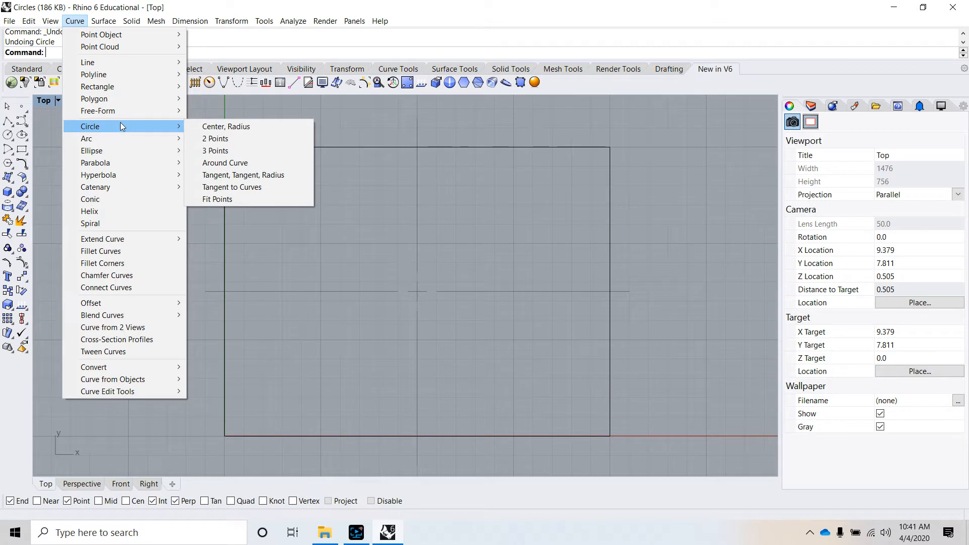
pyautogui.click(223, 126)
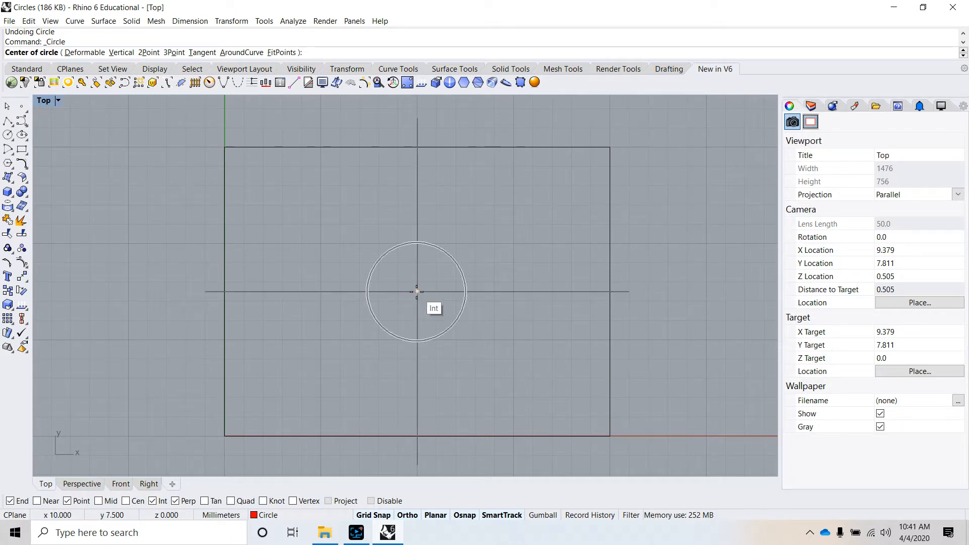
pyautogui.click(416, 291)
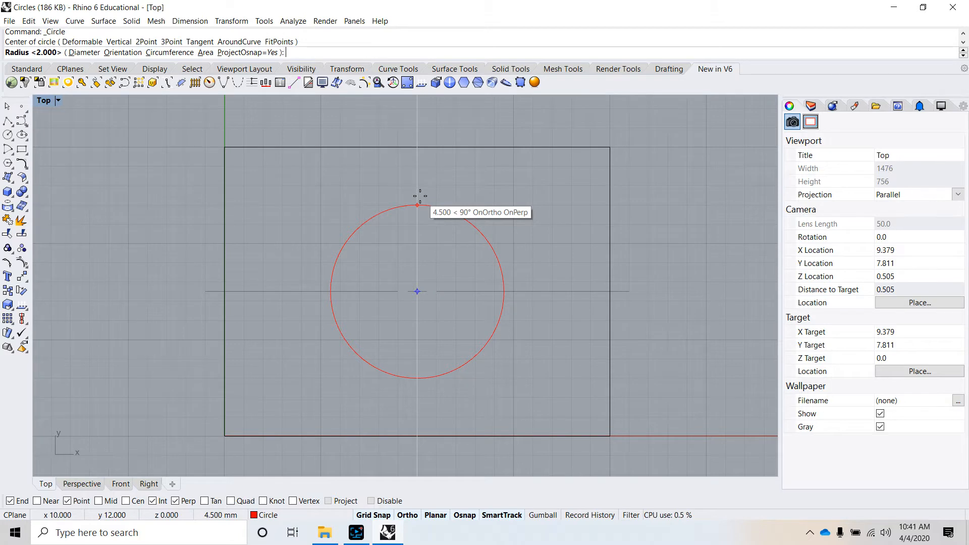
pyautogui.write('4')
pyautogui.press('Return')
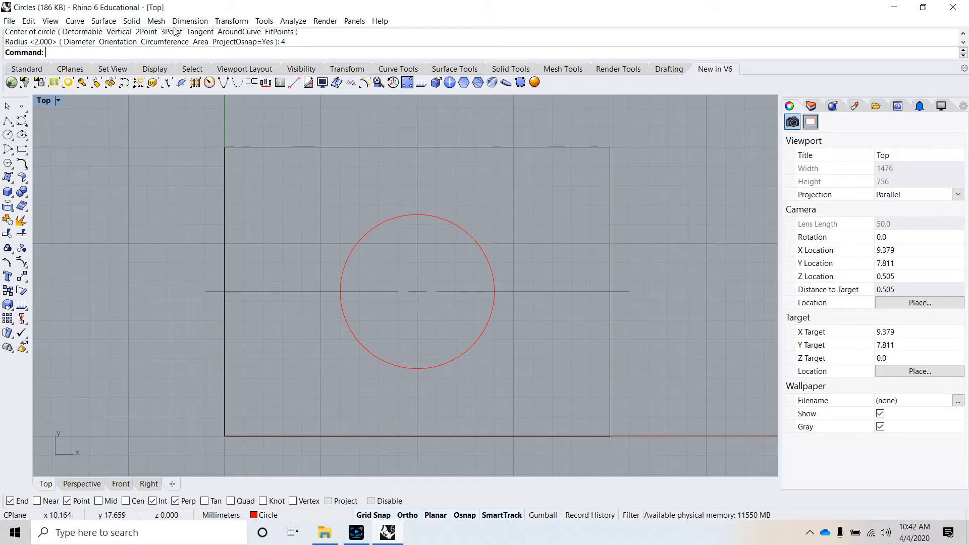
# Step: Divide the rectangle's bottom edge into 4 equal segments marked with point objects
pyautogui.click(77, 22)
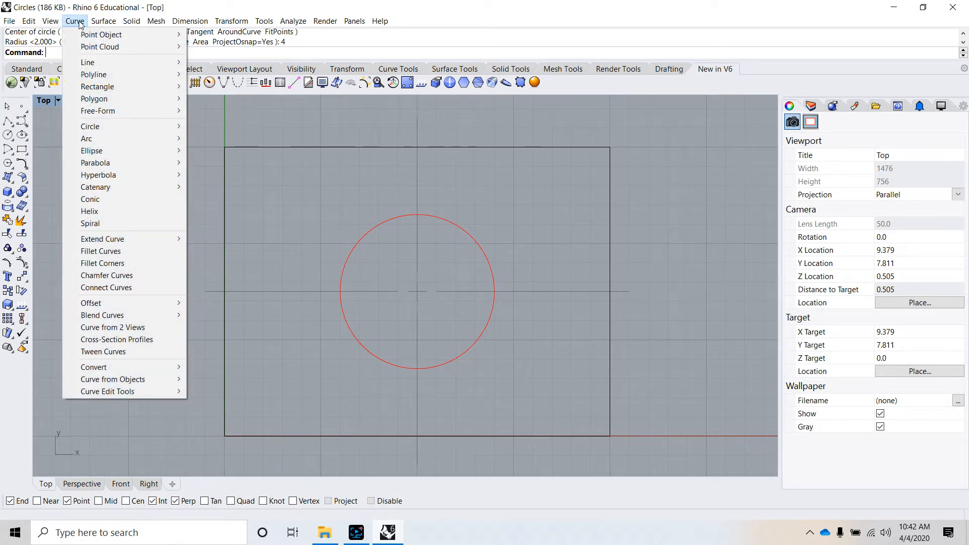
pyautogui.moveTo(90, 33)
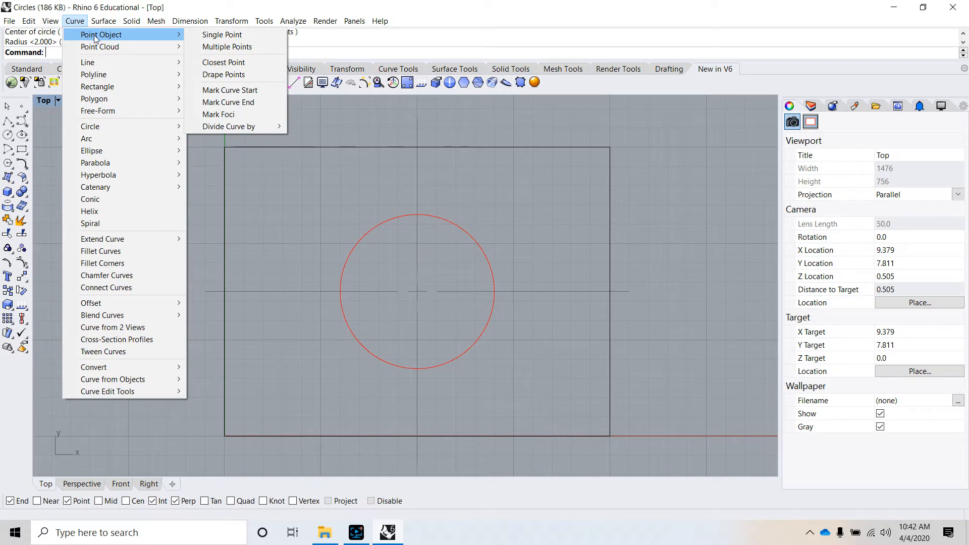
pyautogui.moveTo(206, 25)
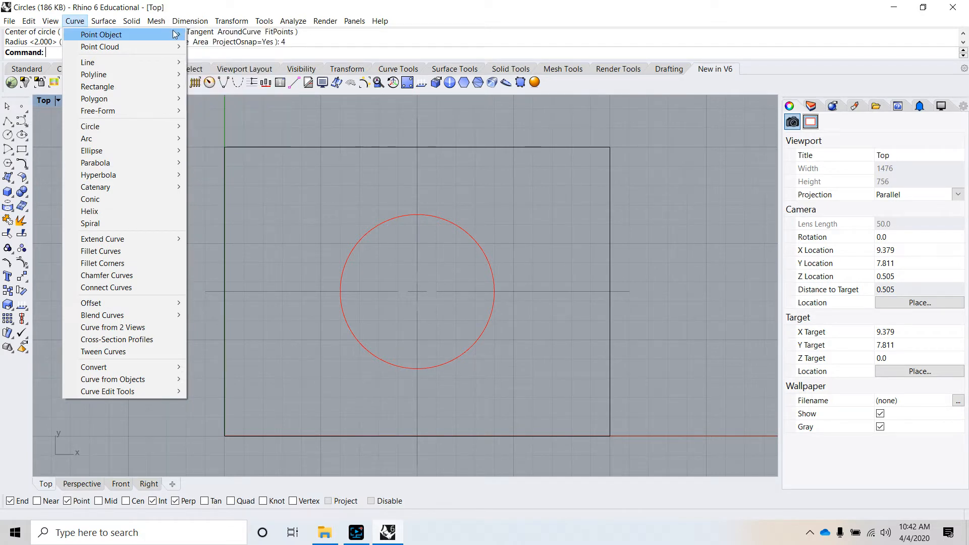
pyautogui.moveTo(176, 35)
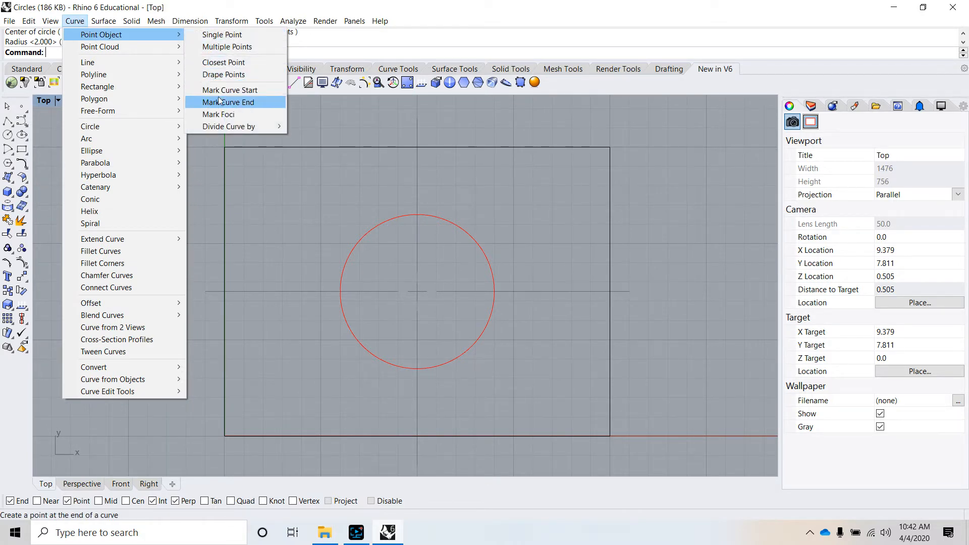
pyautogui.moveTo(230, 130)
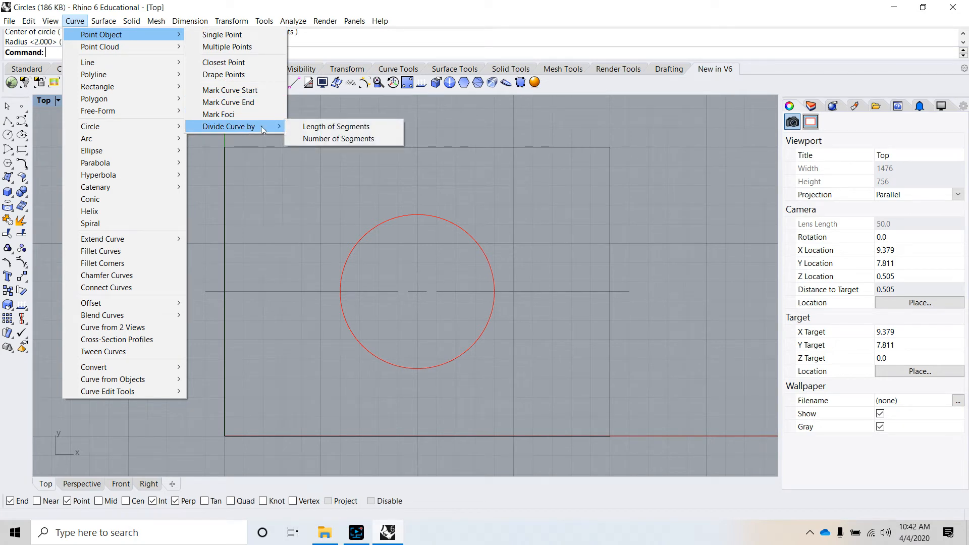
pyautogui.click(339, 138)
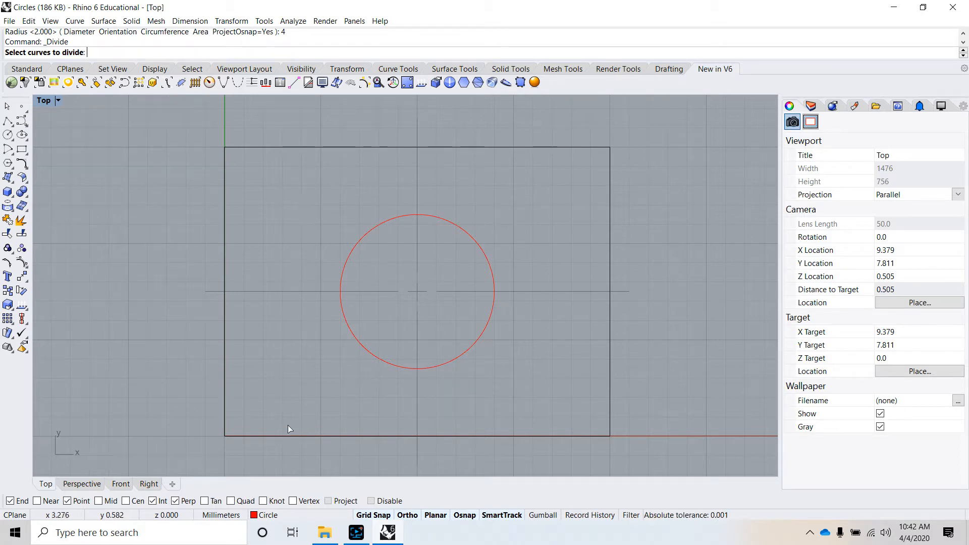
pyautogui.click(311, 436)
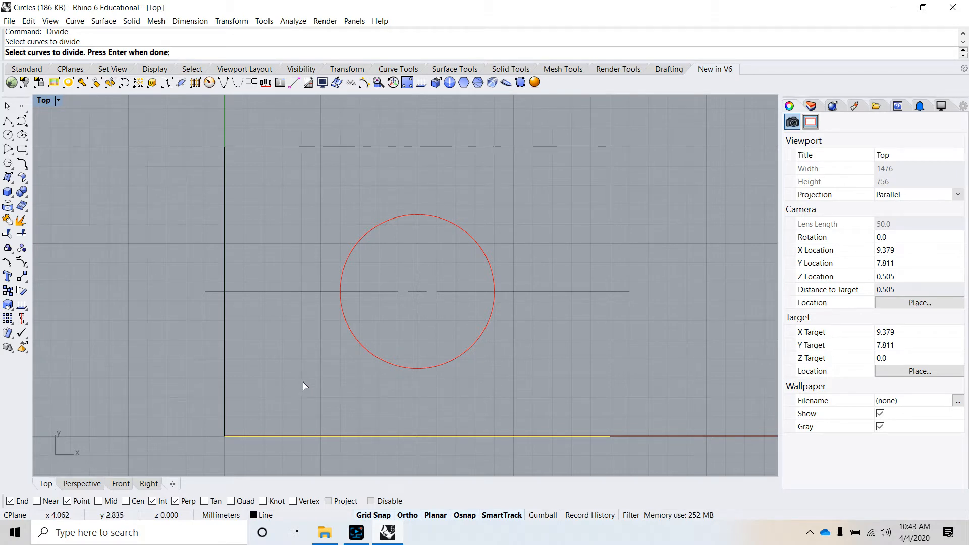
pyautogui.press('Return')
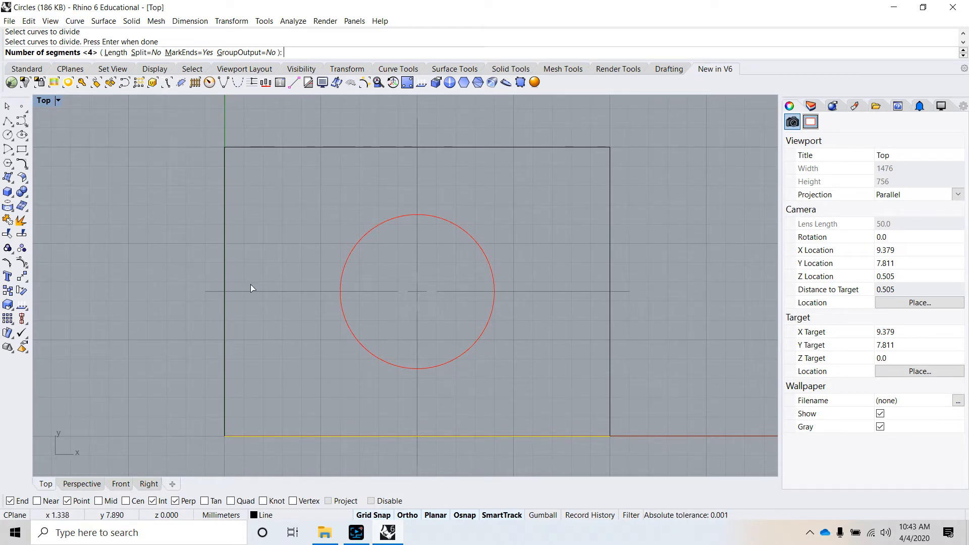
pyautogui.write('4')
pyautogui.press('Return')
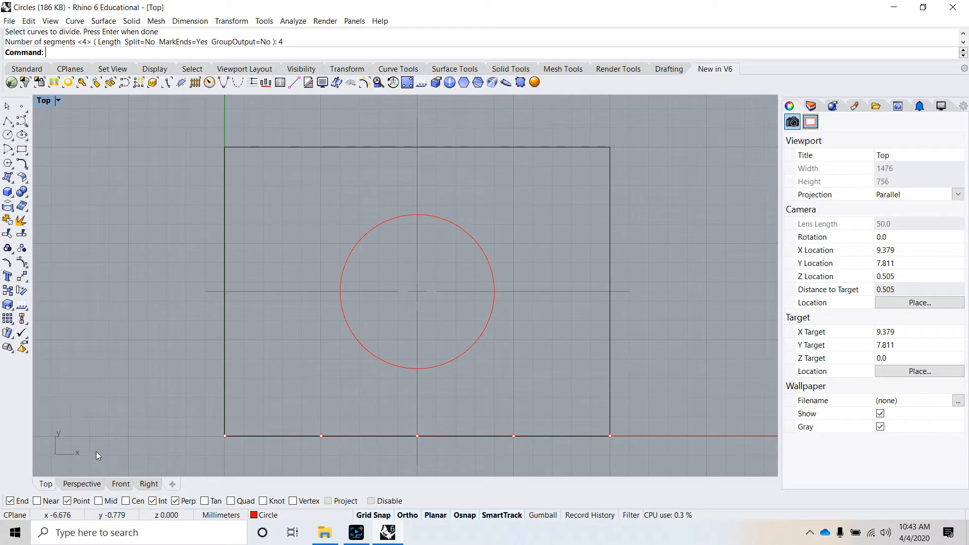
# Step: Draw a two-point circle of 4 mm diameter rising vertically from the left quarter point on the bottom edge
pyautogui.click(75, 21)
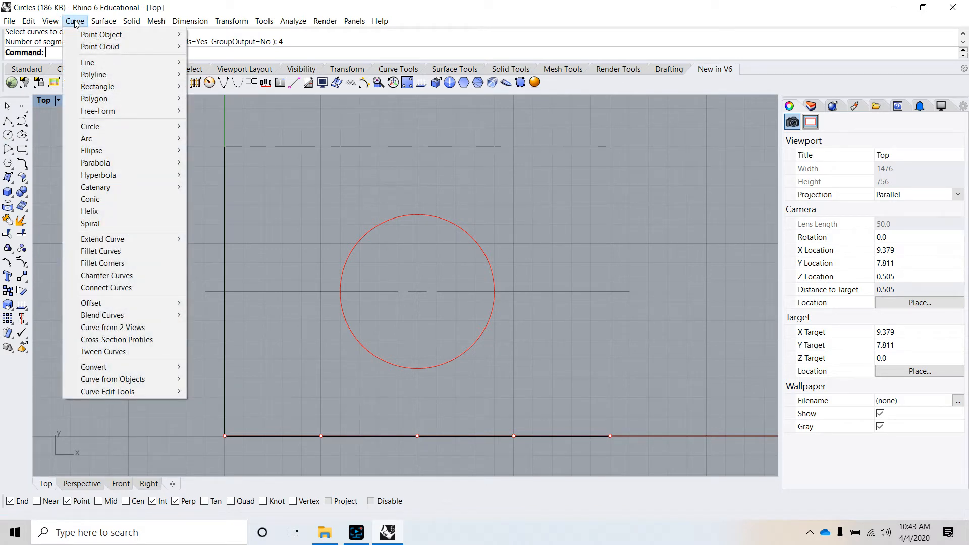
pyautogui.moveTo(113, 127)
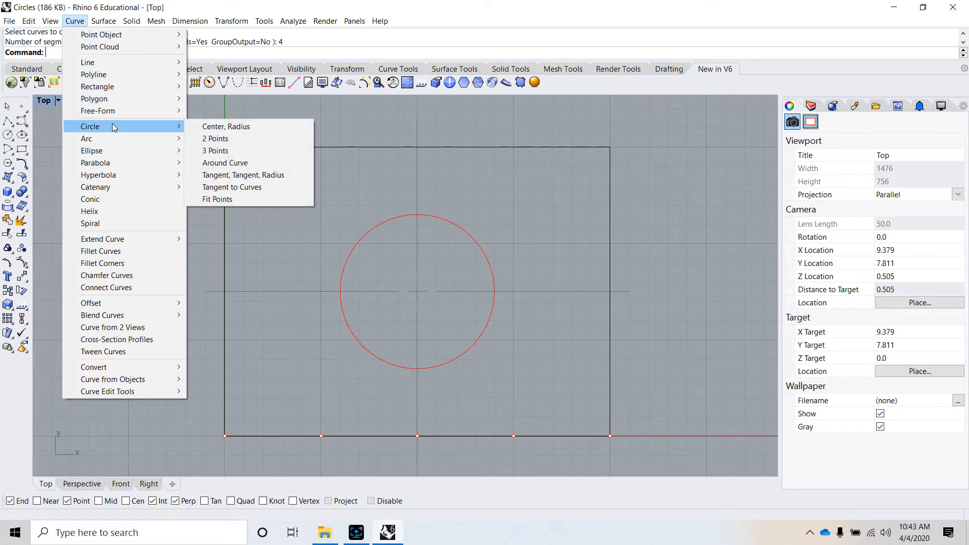
pyautogui.click(226, 140)
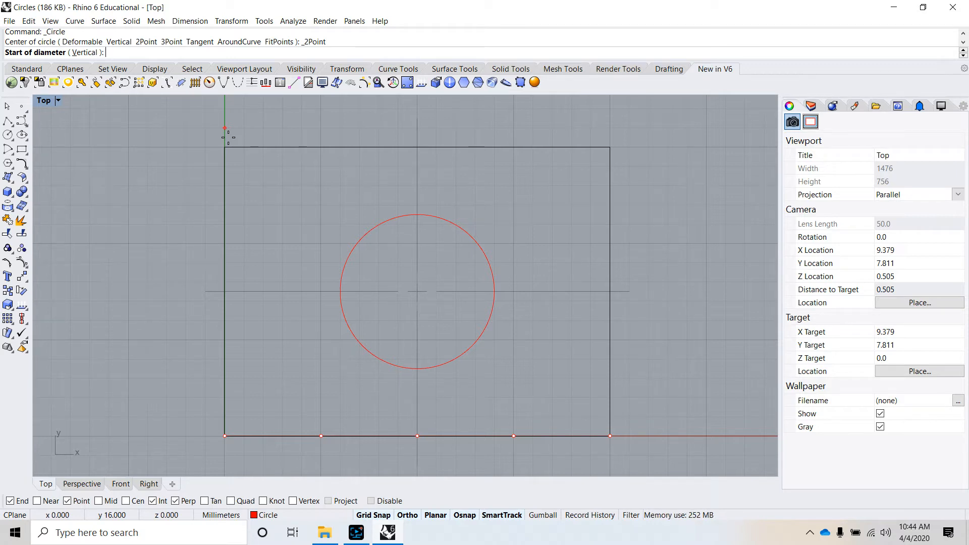
pyautogui.click(320, 436)
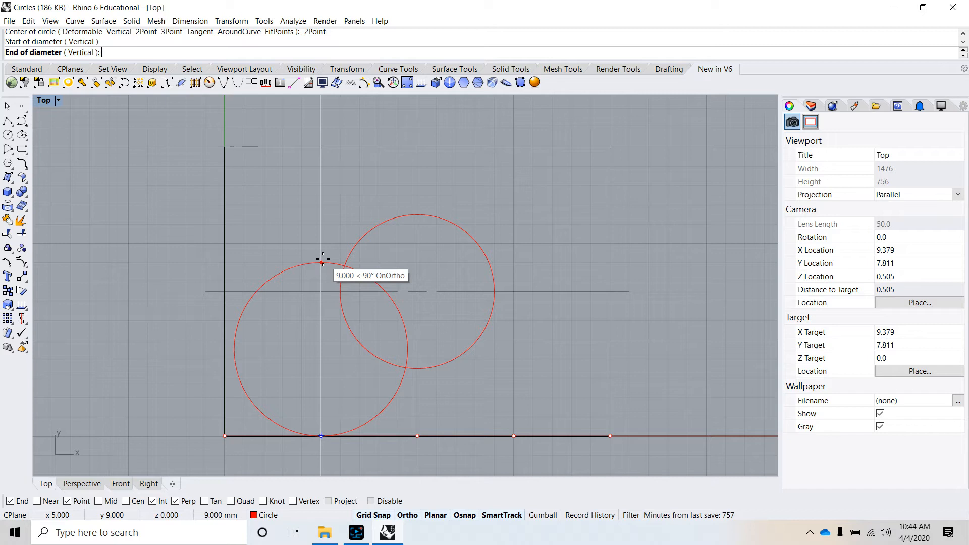
pyautogui.write('4')
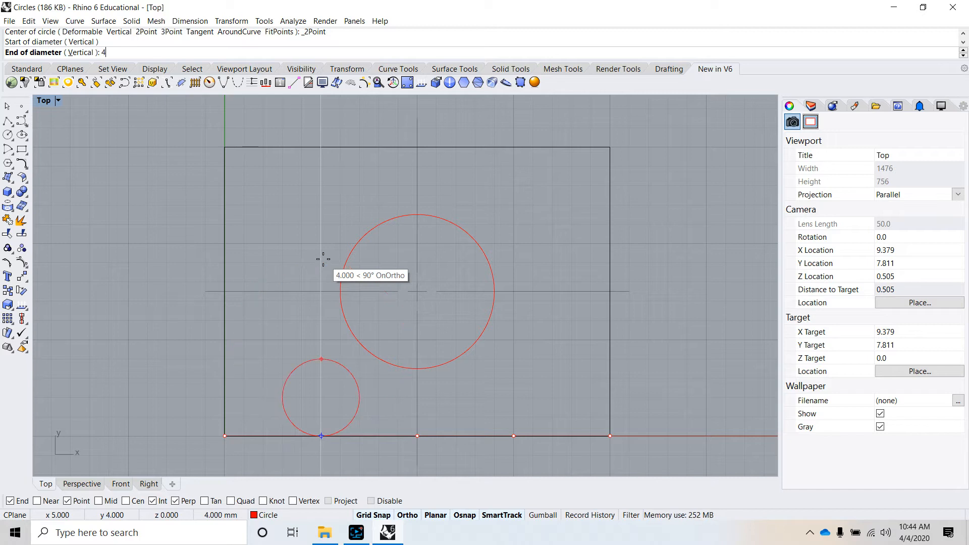
pyautogui.press('Return')
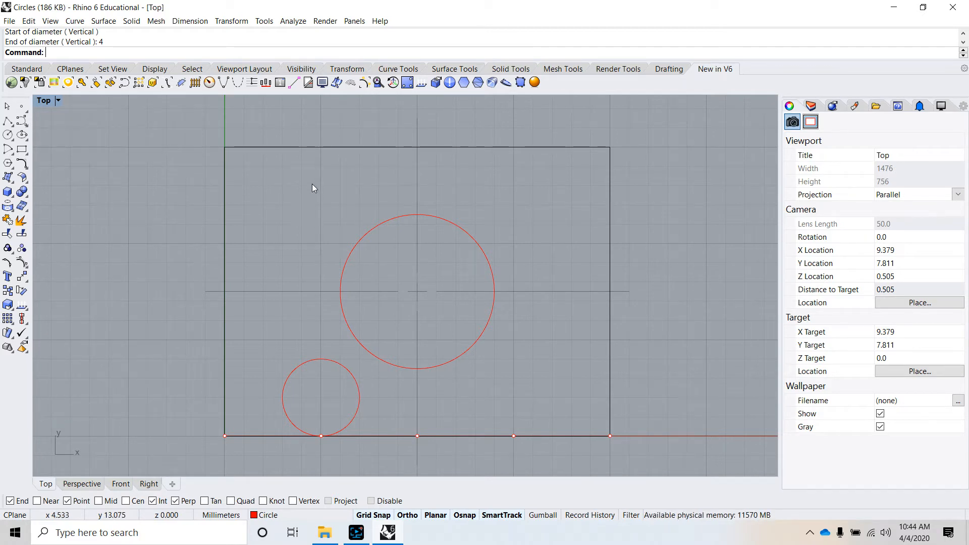
# Step: Draw another two-point circle, 4 mm in diameter, rising vertically from the right quarter point on the bottom edge
pyautogui.press('Return')
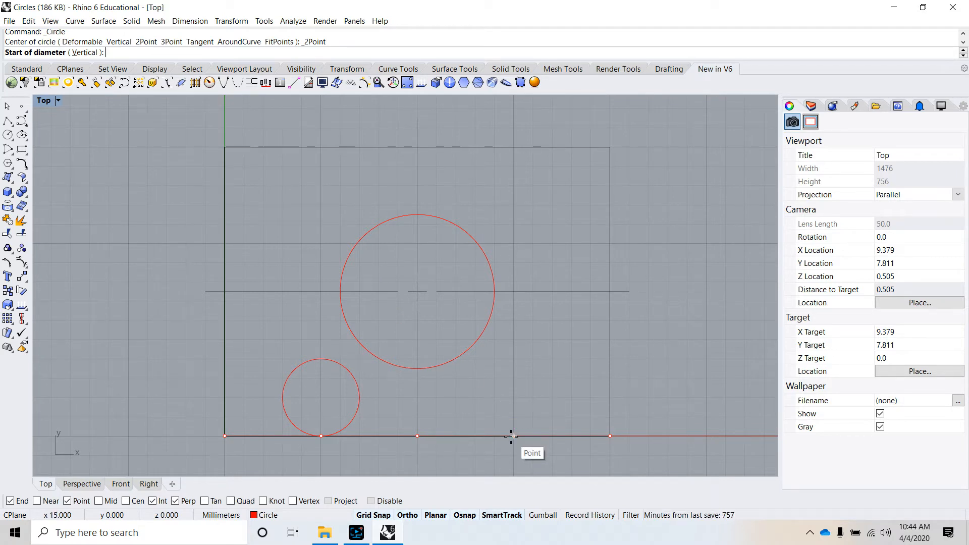
pyautogui.click(513, 435)
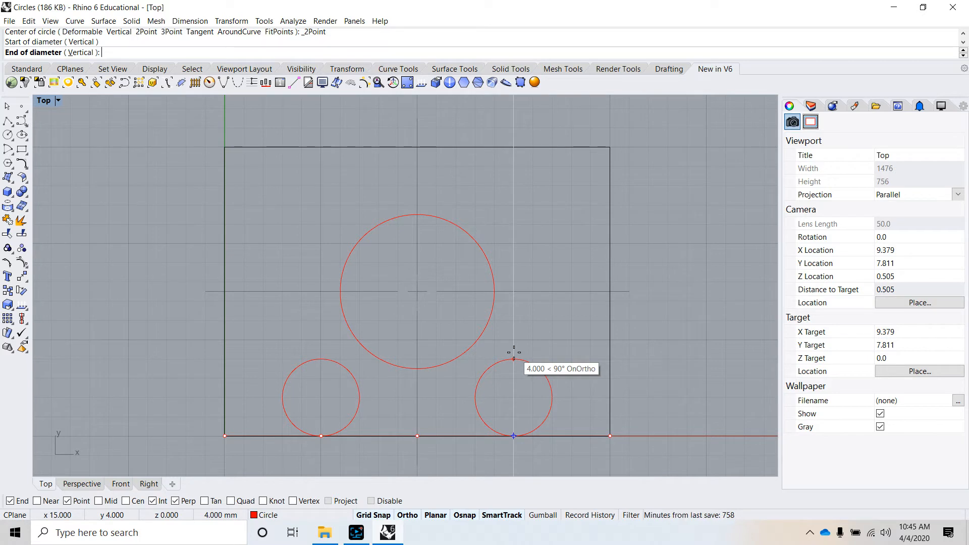
pyautogui.write('4')
pyautogui.press('Return')
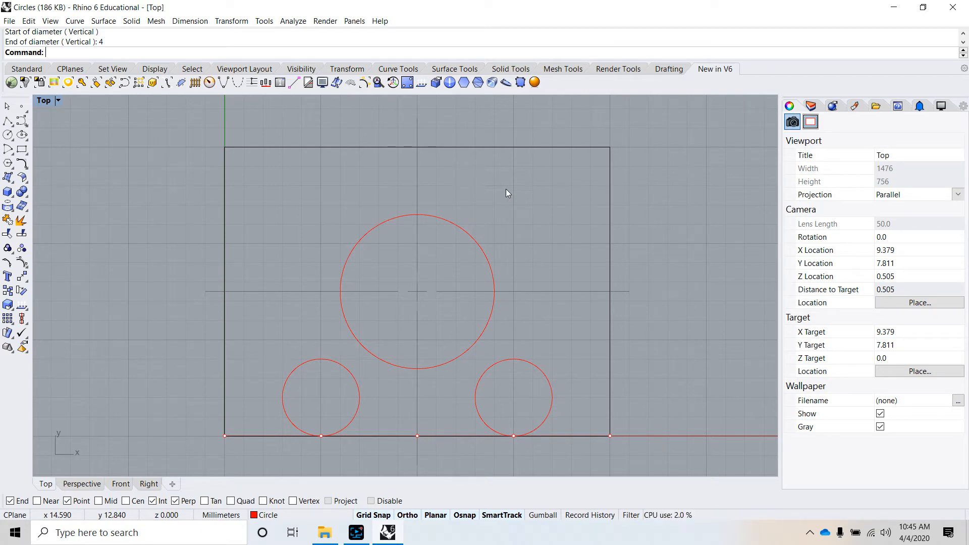
# Step: Draw a circle with a 2 mm radius tangent to the rectangle's top and left edges
pyautogui.click(76, 21)
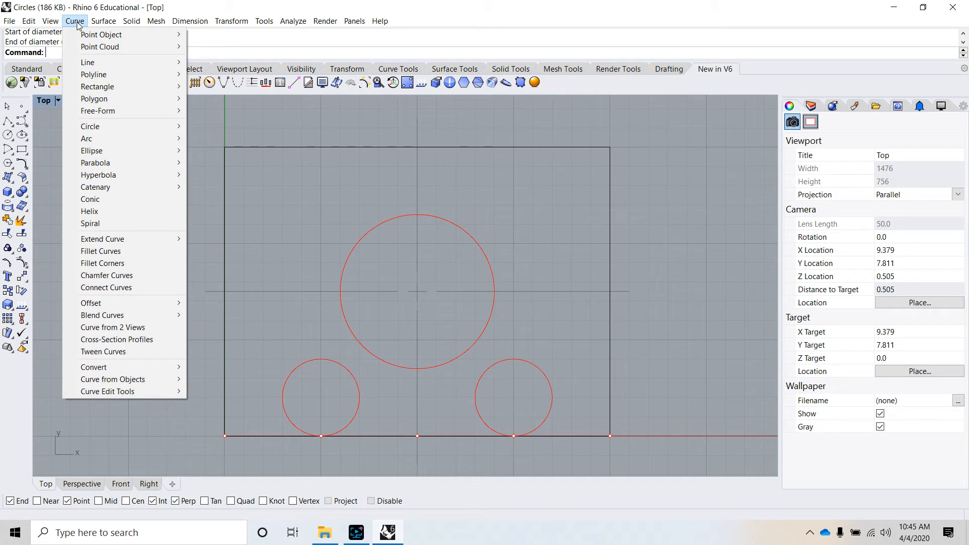
pyautogui.moveTo(114, 129)
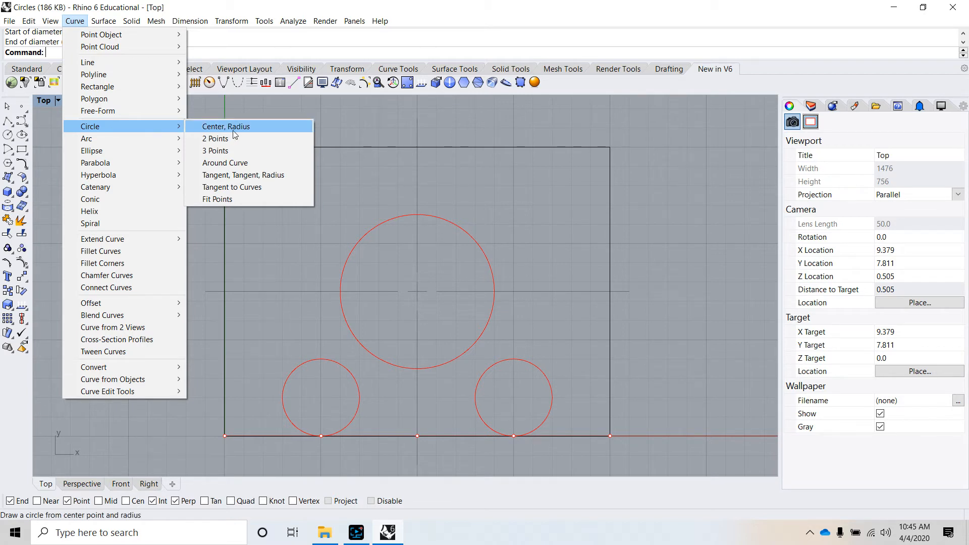
pyautogui.click(238, 177)
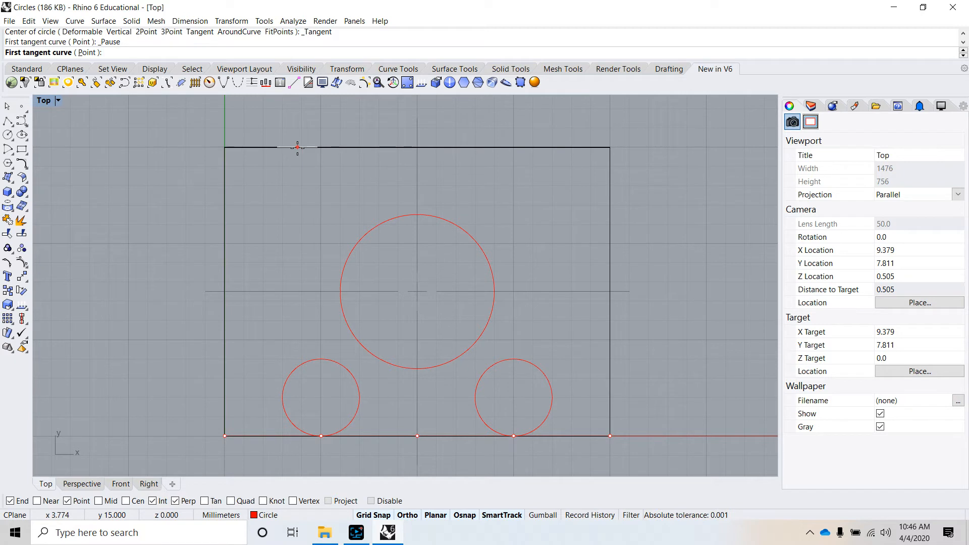
pyautogui.click(297, 146)
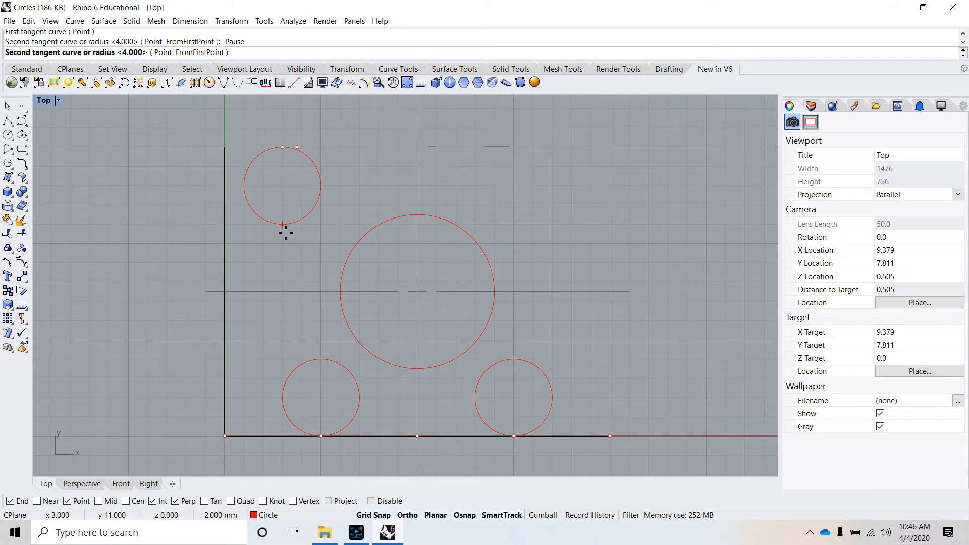
pyautogui.click(226, 223)
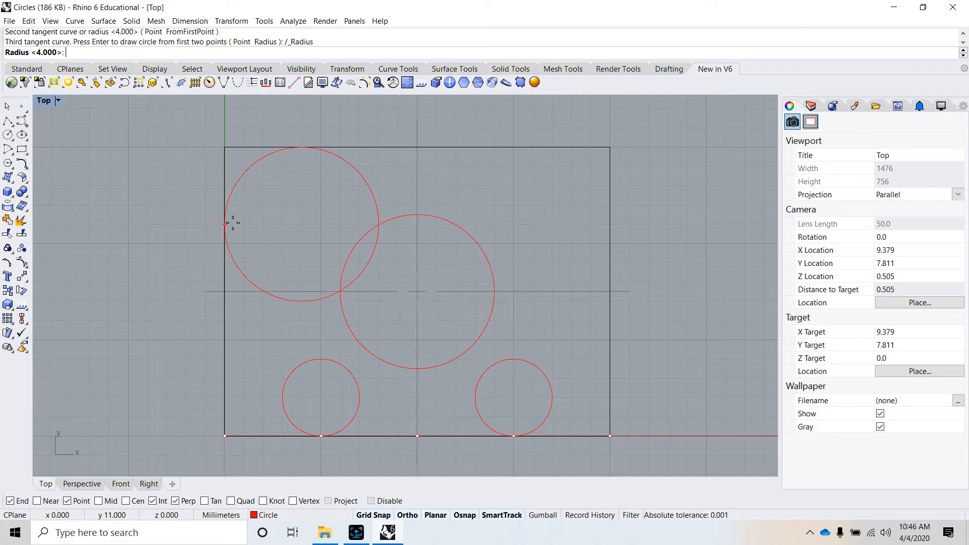
pyautogui.write('2')
pyautogui.press('Return')
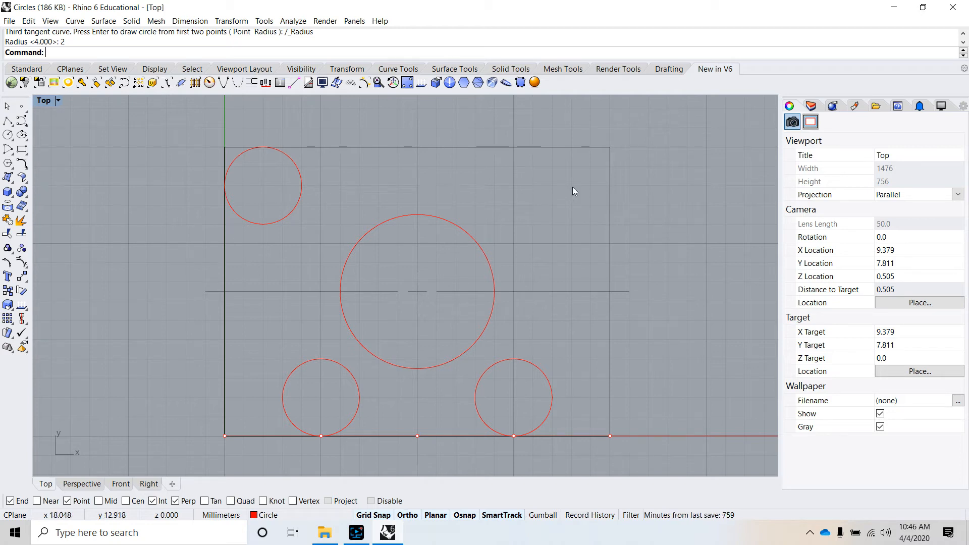
# Step: Draw a circle with a 2 mm radius tangent to the rectangle's top and right edges
pyautogui.rightClick(533, 174)
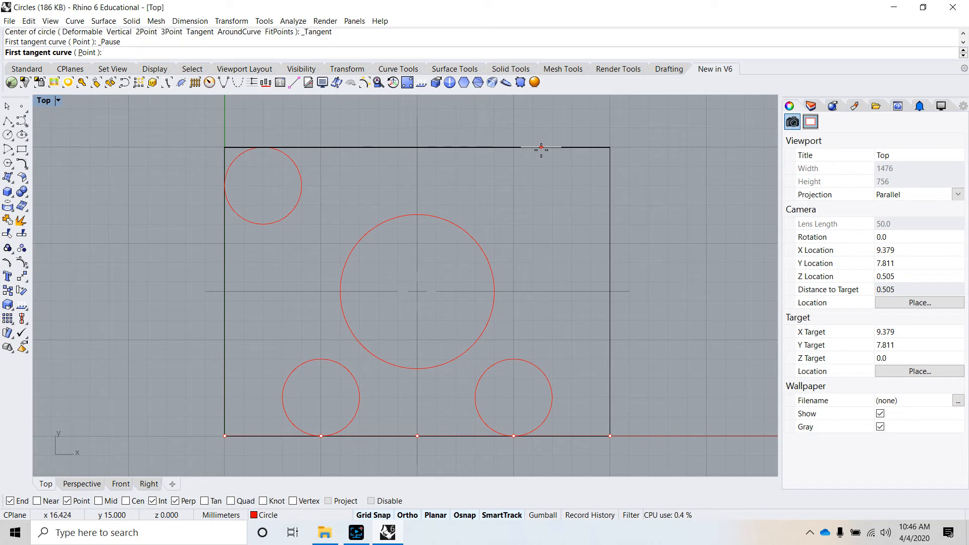
pyautogui.click(541, 148)
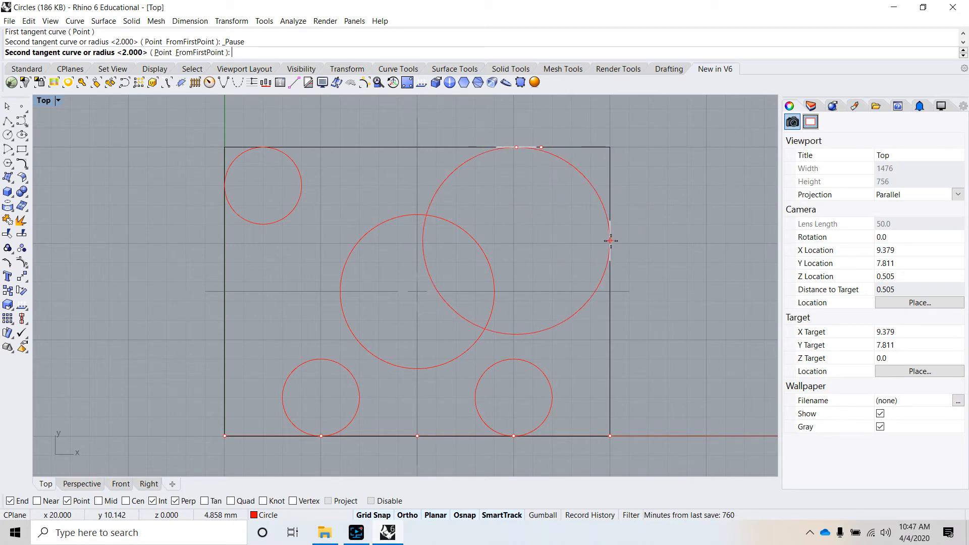
pyautogui.click(609, 232)
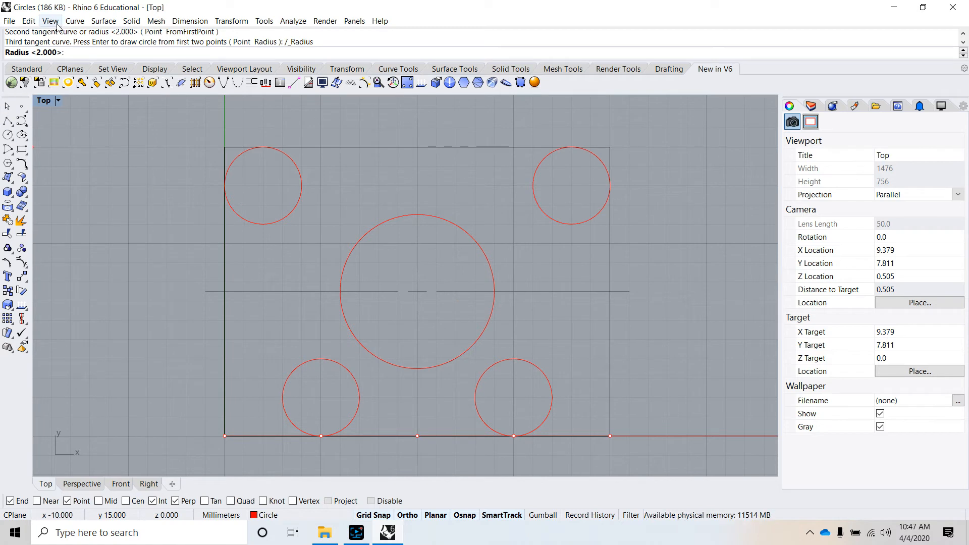
pyautogui.write('2')
pyautogui.press('Return')
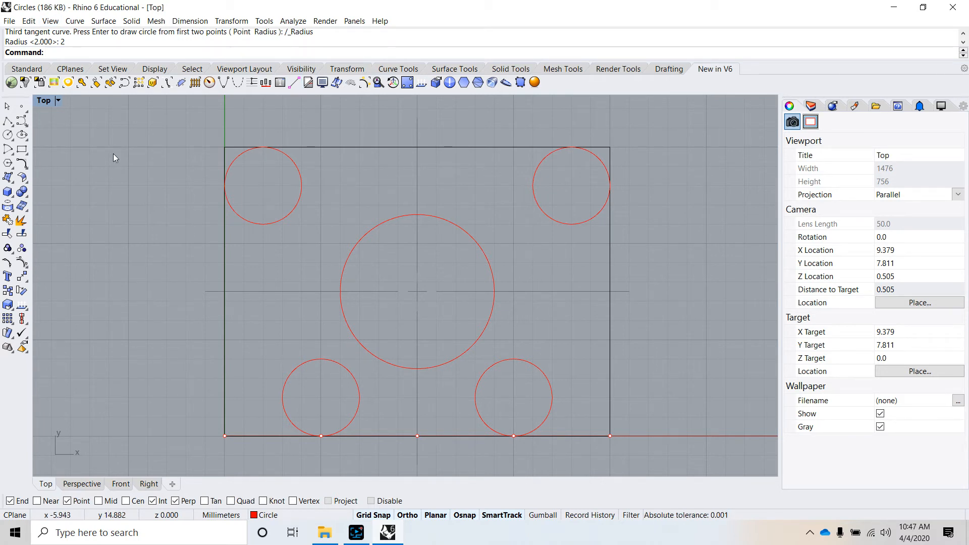
pyautogui.scroll(-3, 706, 255)
pyautogui.scroll(1, 597, 271)
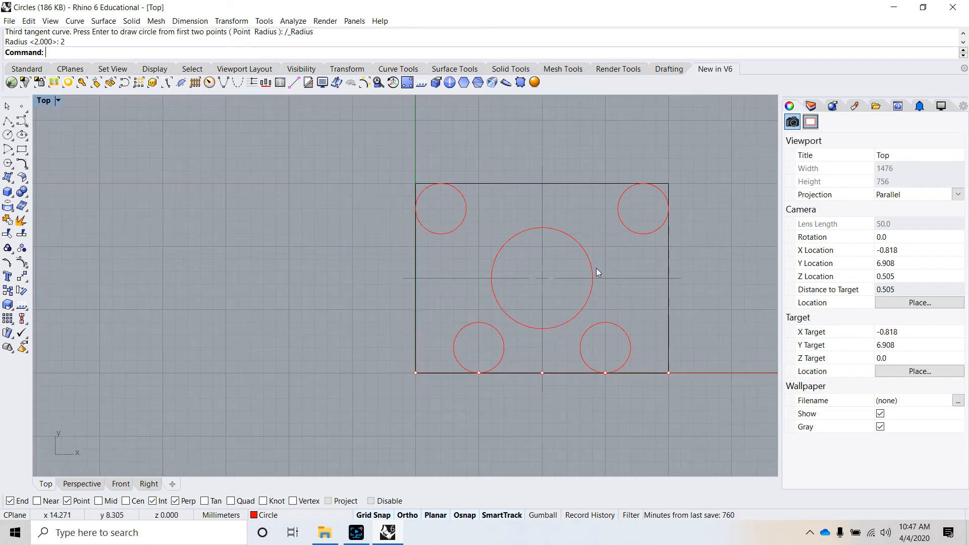
pyautogui.moveTo(597, 270); pyautogui.dragTo(372, 260, button='right')
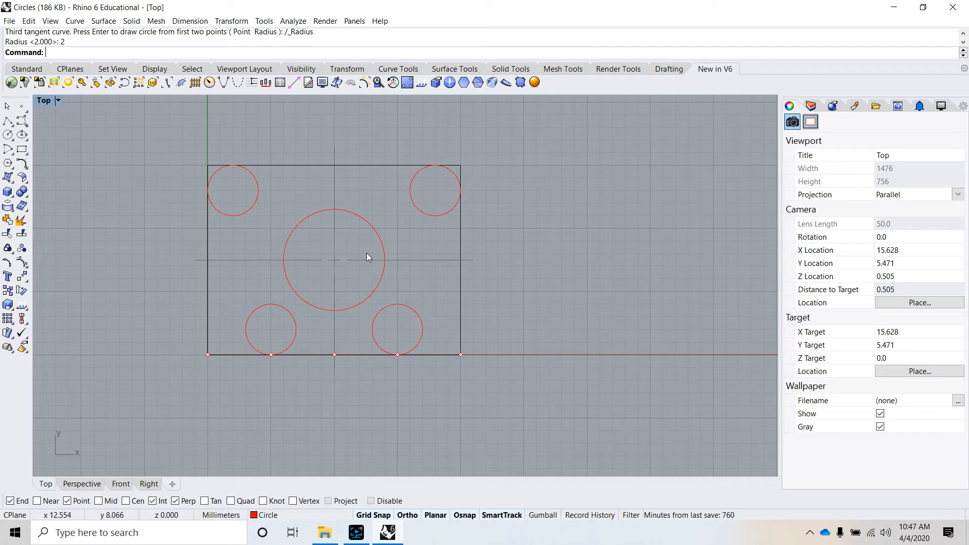
# Step: Restore the four-viewport layout and view the rectangle with its circles at an angle in the Perspective viewport
pyautogui.doubleClick(49, 103)
pyautogui.moveTo(621, 231)
pyautogui.mouseDown(button='right')
pyautogui.moveTo(628, 203)
pyautogui.moveTo(610, 220)
pyautogui.mouseUp(button='right')
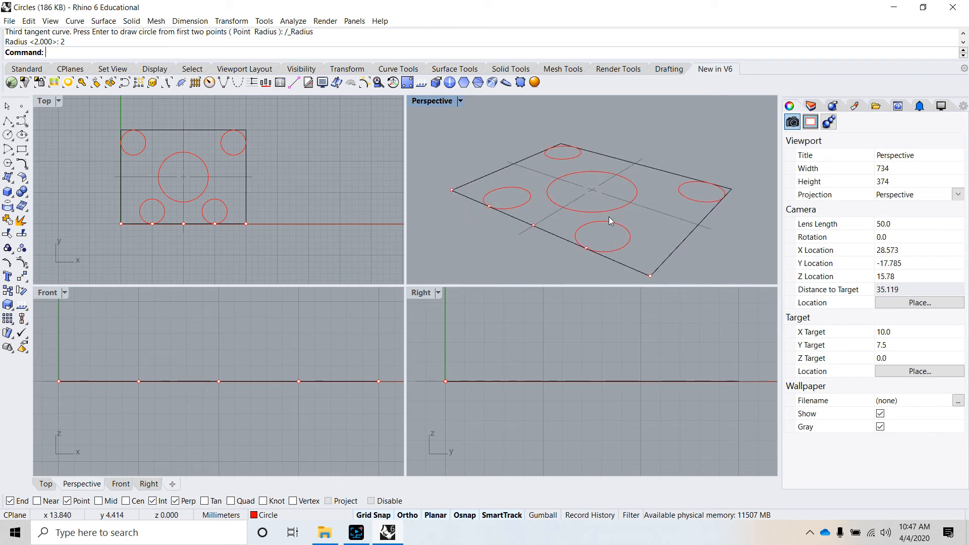
pyautogui.scroll(-8, 644, 158)
pyautogui.scroll(8, 641, 178)
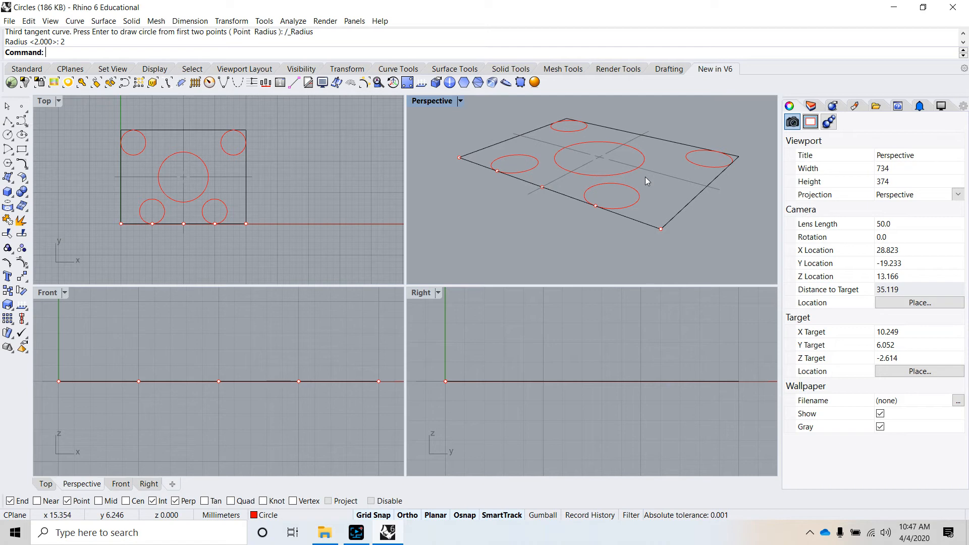
# Step: Extrude the rectangle's four edge lines straight as a planar-curve solid with a distance of 2 mm, leaving the original lines in place
pyautogui.click(693, 202)
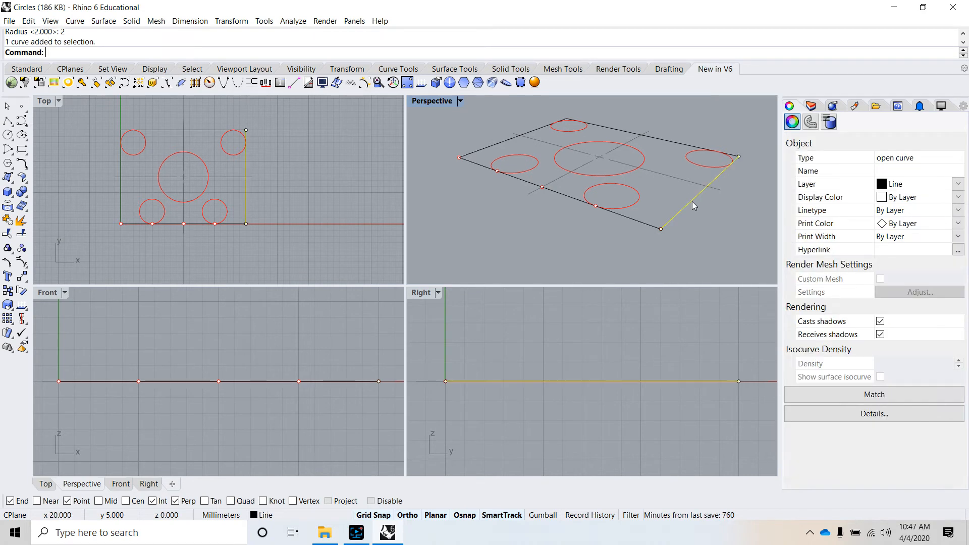
pyautogui.keyDown('shift'); pyautogui.click(646, 225); pyautogui.keyUp('shift')
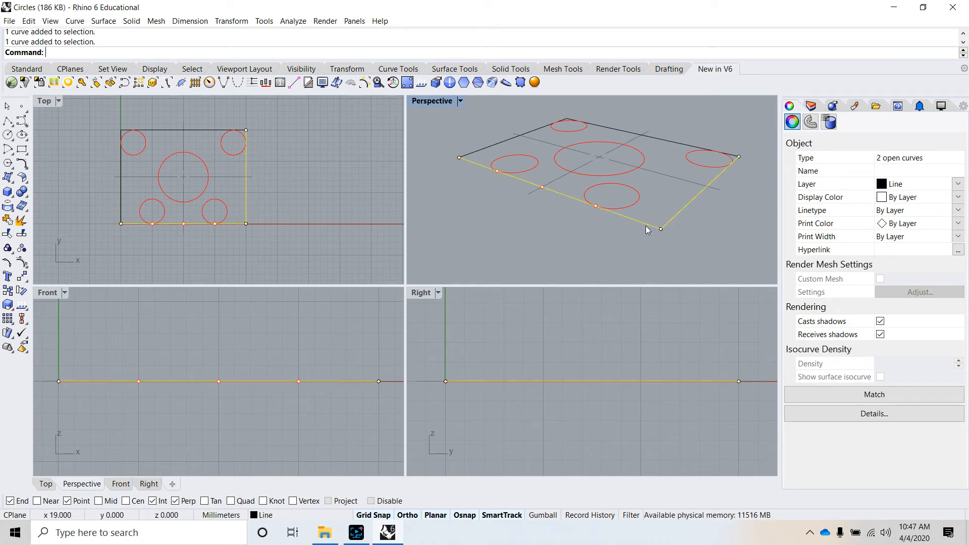
pyautogui.keyDown('shift'); pyautogui.click(505, 141); pyautogui.keyUp('shift')
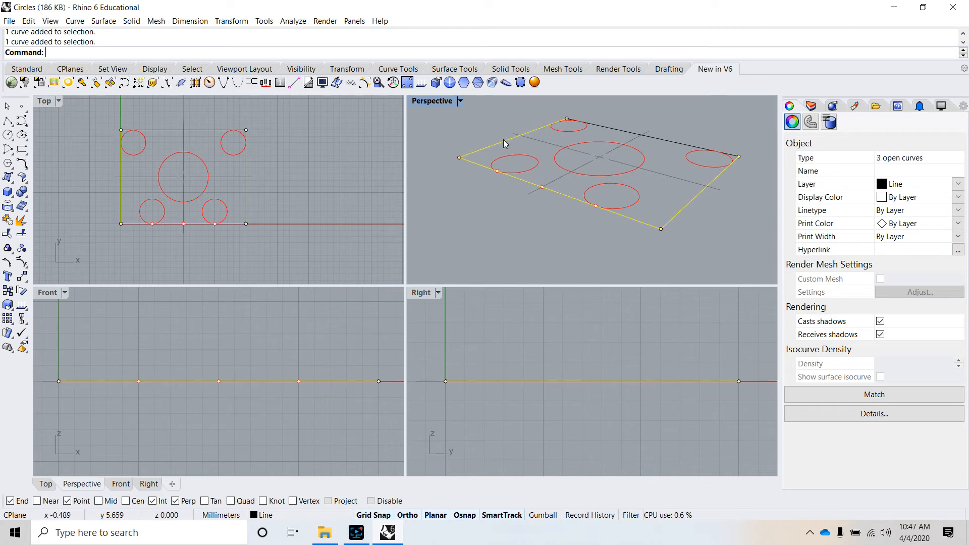
pyautogui.keyDown('shift'); pyautogui.click(629, 132); pyautogui.keyUp('shift')
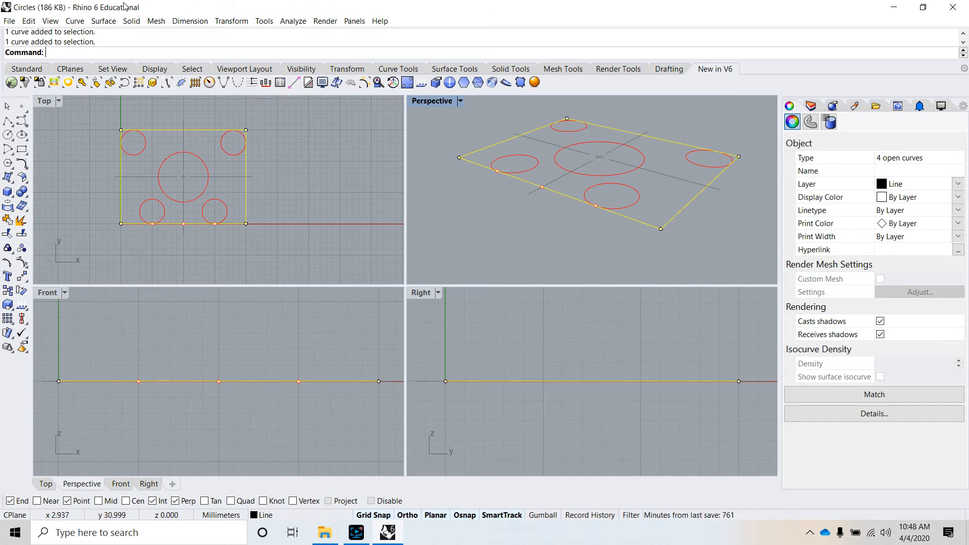
pyautogui.click(135, 22)
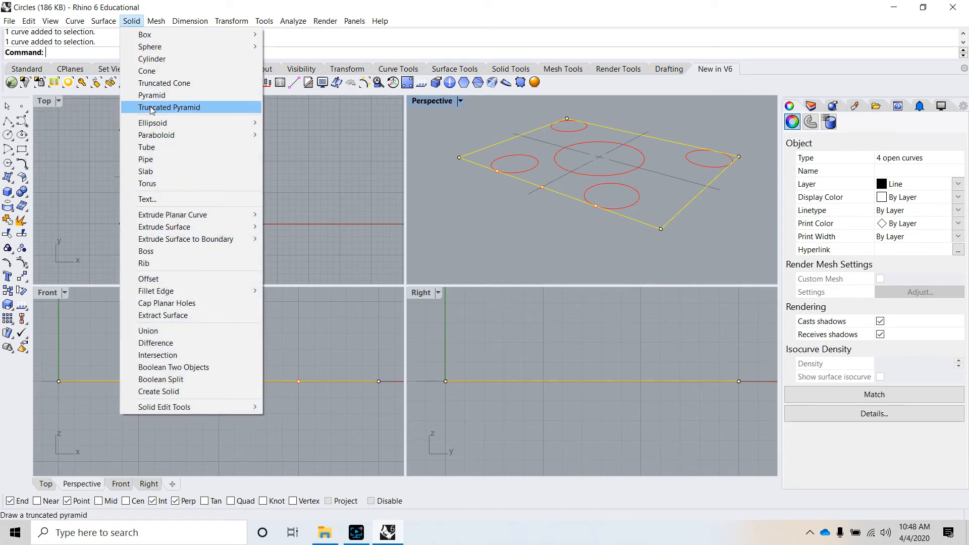
pyautogui.moveTo(187, 212)
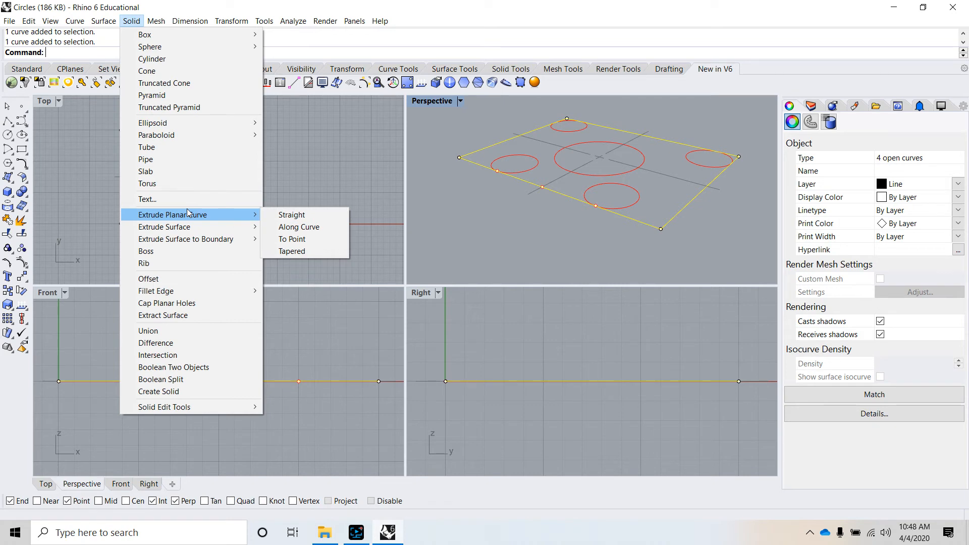
pyautogui.click(293, 216)
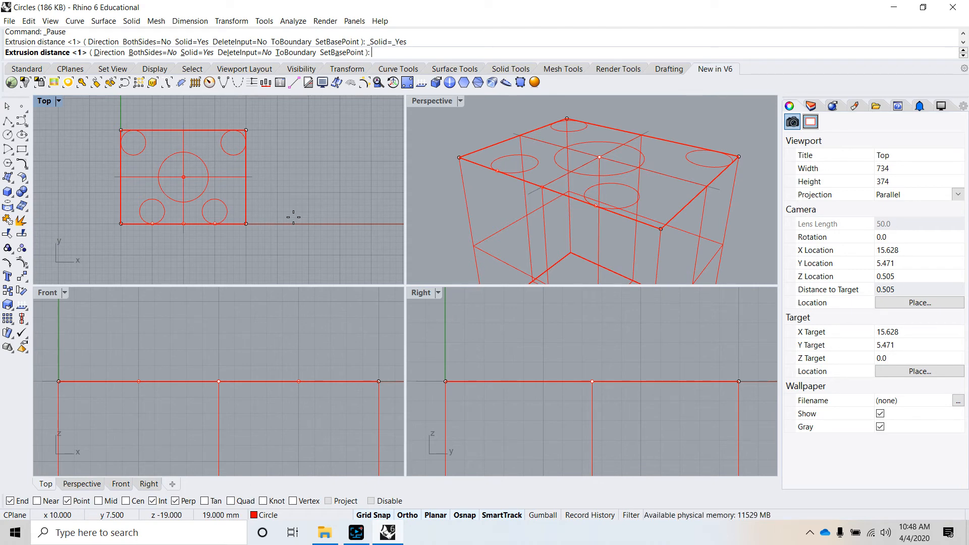
pyautogui.write('2')
pyautogui.press('Return')
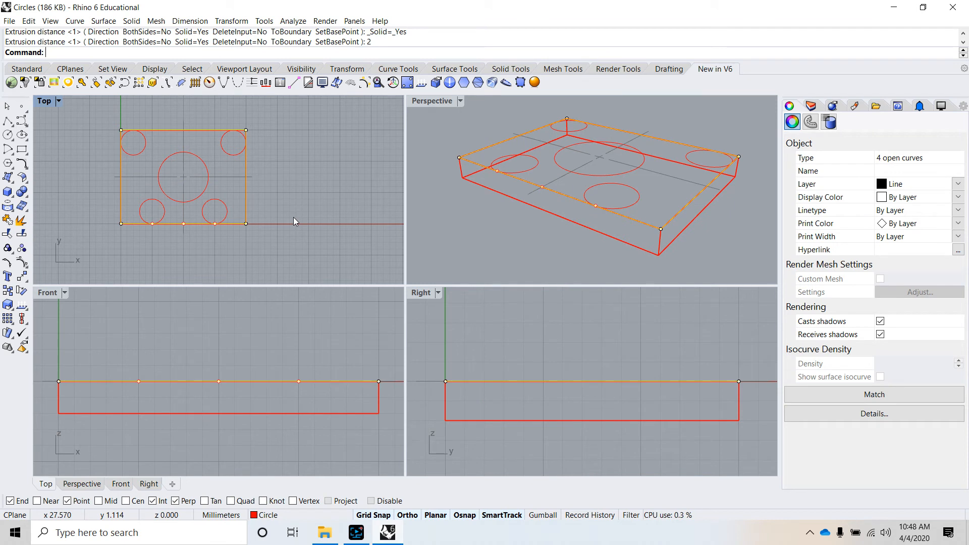
pyautogui.click(534, 231)
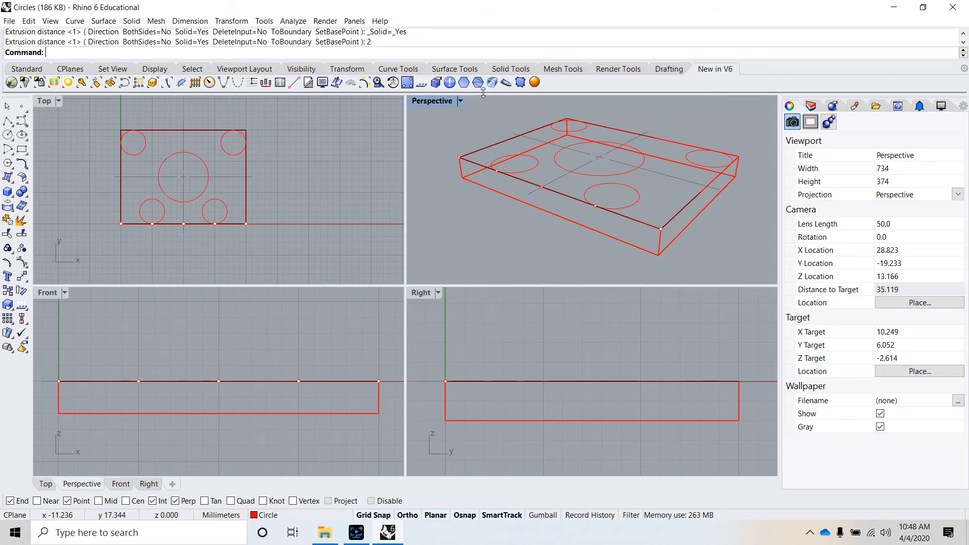
# Step: Set the Perspective viewport's display mode to Ghosted
pyautogui.click(460, 101)
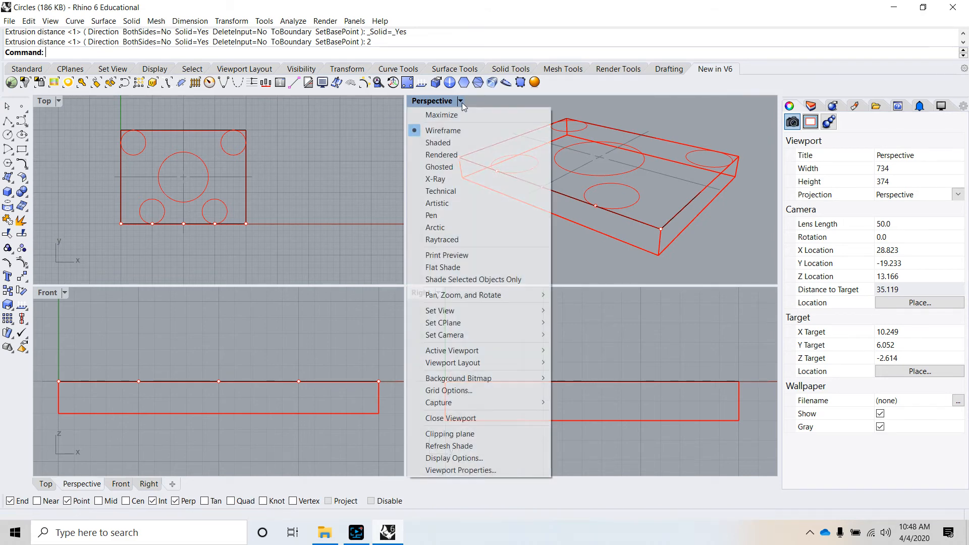
pyautogui.click(452, 172)
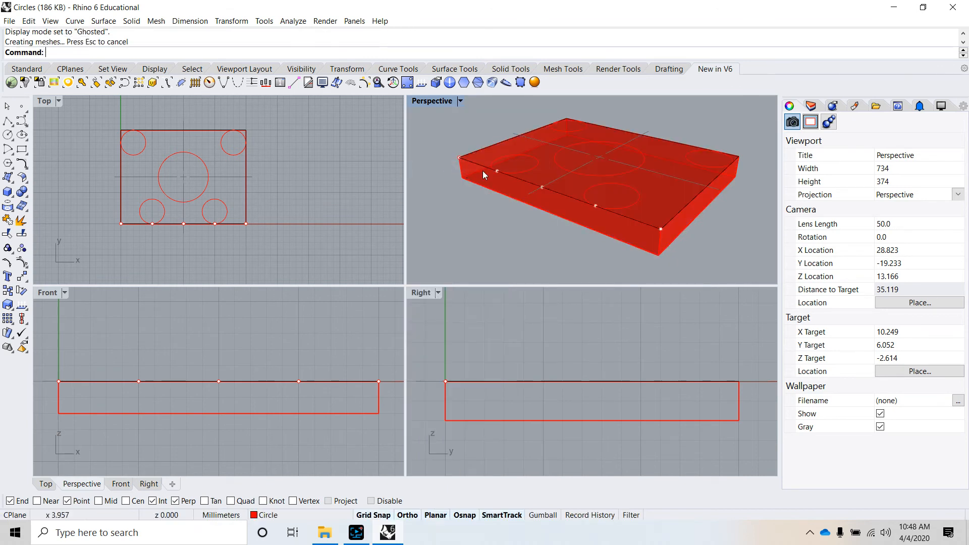
pyautogui.moveTo(596, 212); pyautogui.dragTo(675, 233, button='right')
pyautogui.click(676, 198)
pyautogui.click(773, 266)
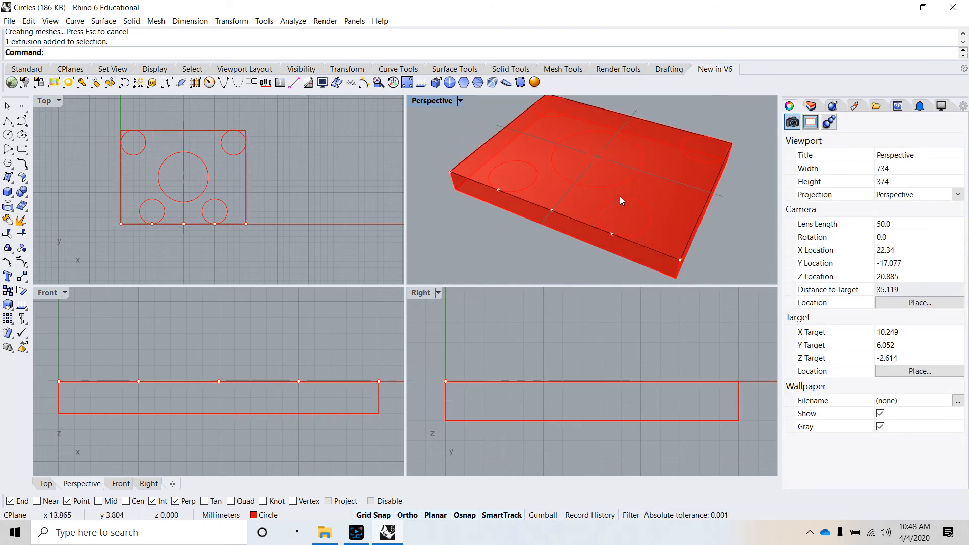
pyautogui.click(650, 207)
pyautogui.click(639, 170)
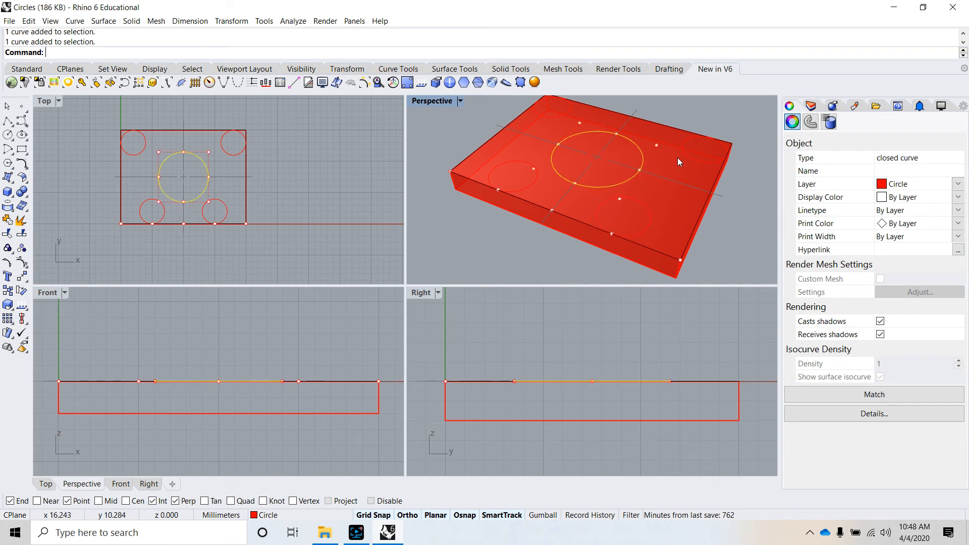
pyautogui.click(707, 164)
pyautogui.click(559, 120)
pyautogui.click(755, 237)
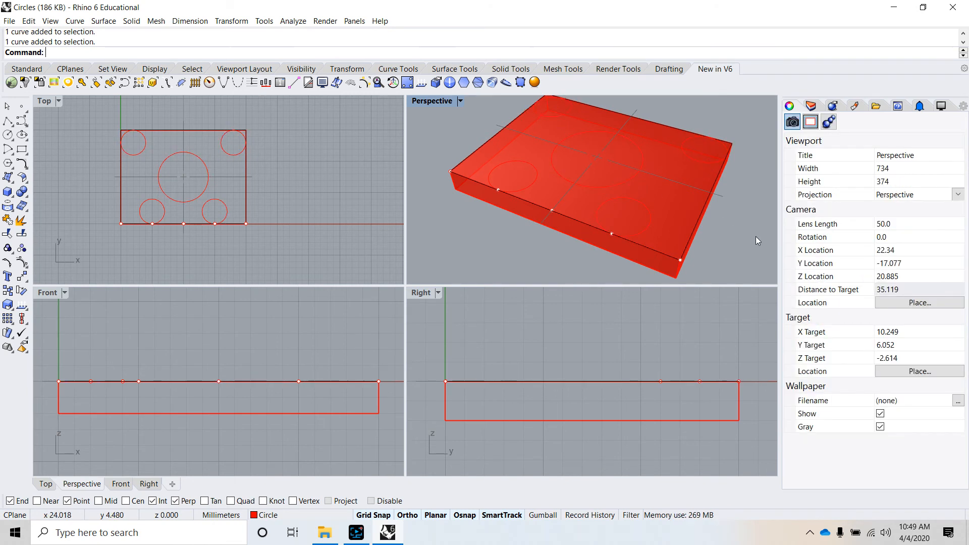
# Step: Extrude the four small circles straight as solids with a distance of -6 mm, projecting away from the plate
pyautogui.moveTo(688, 238)
pyautogui.mouseDown(button='right')
pyautogui.moveTo(656, 201)
pyautogui.moveTo(666, 195)
pyautogui.moveTo(687, 231)
pyautogui.mouseUp(button='right')
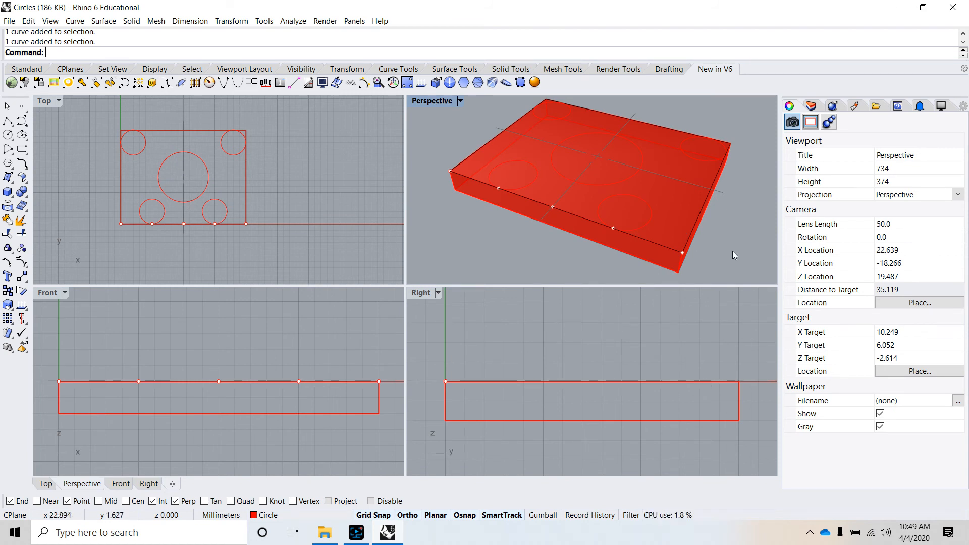
pyautogui.moveTo(687, 237); pyautogui.dragTo(704, 228, button='right')
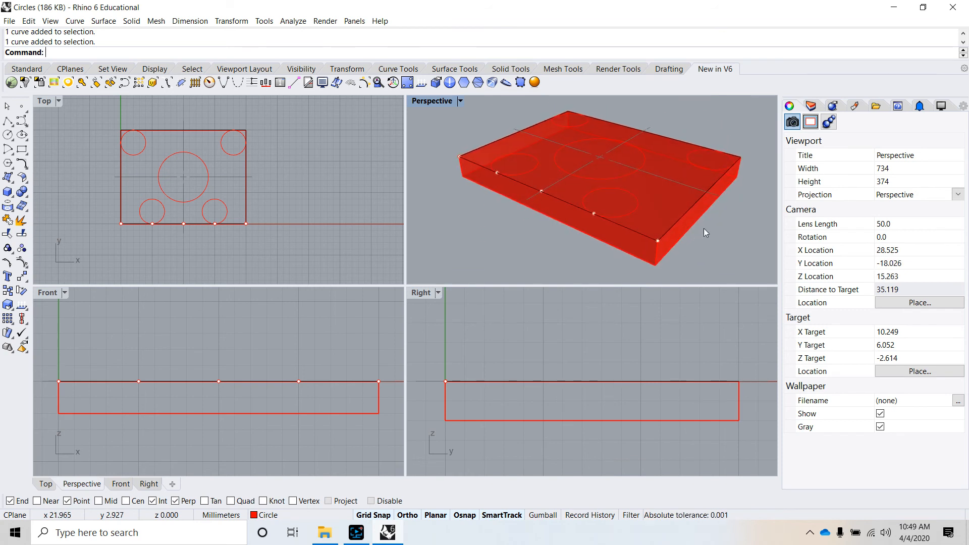
pyautogui.click(536, 167)
pyautogui.keyDown('shift'); pyautogui.click(586, 121); pyautogui.keyUp('shift')
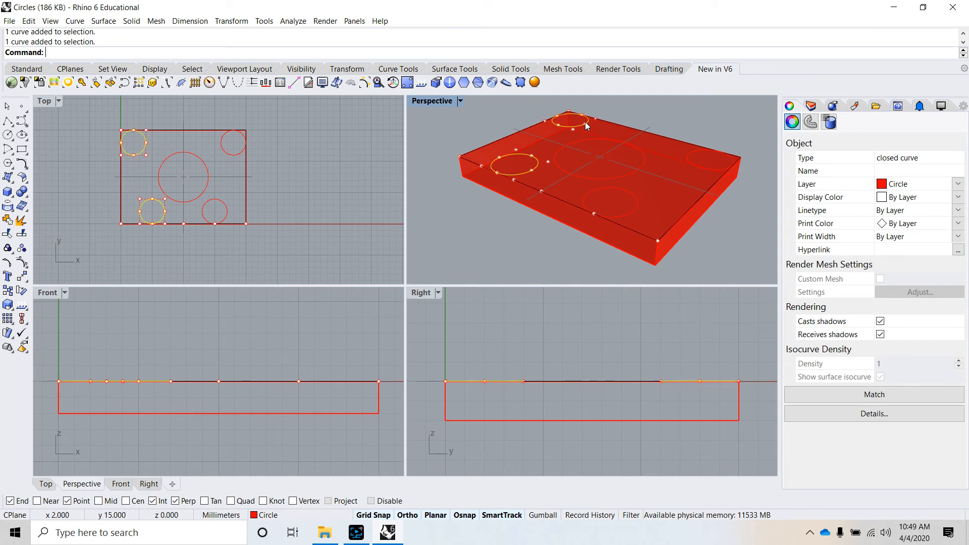
pyautogui.keyDown('shift'); pyautogui.click(692, 153); pyautogui.keyUp('shift')
pyautogui.keyDown('shift'); pyautogui.click(634, 216); pyautogui.keyUp('shift')
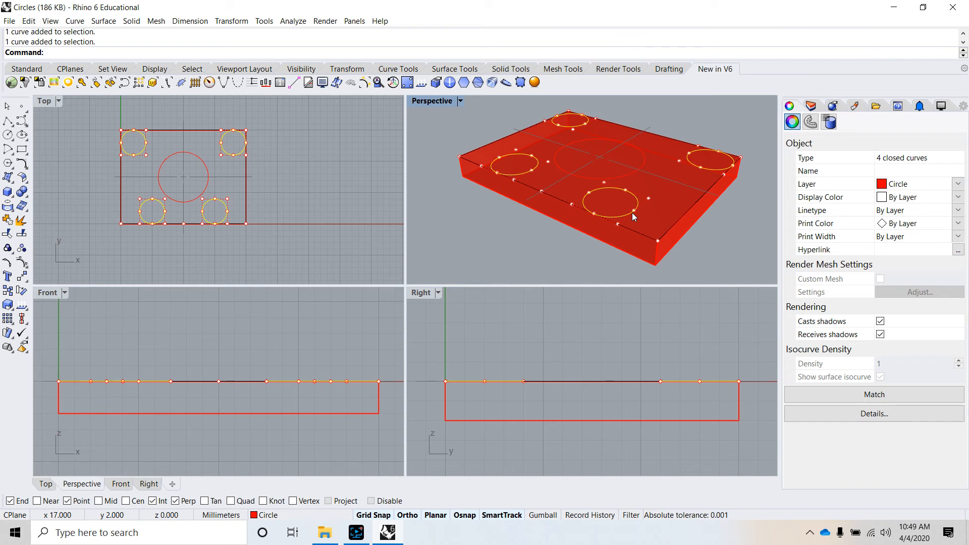
pyautogui.click(130, 21)
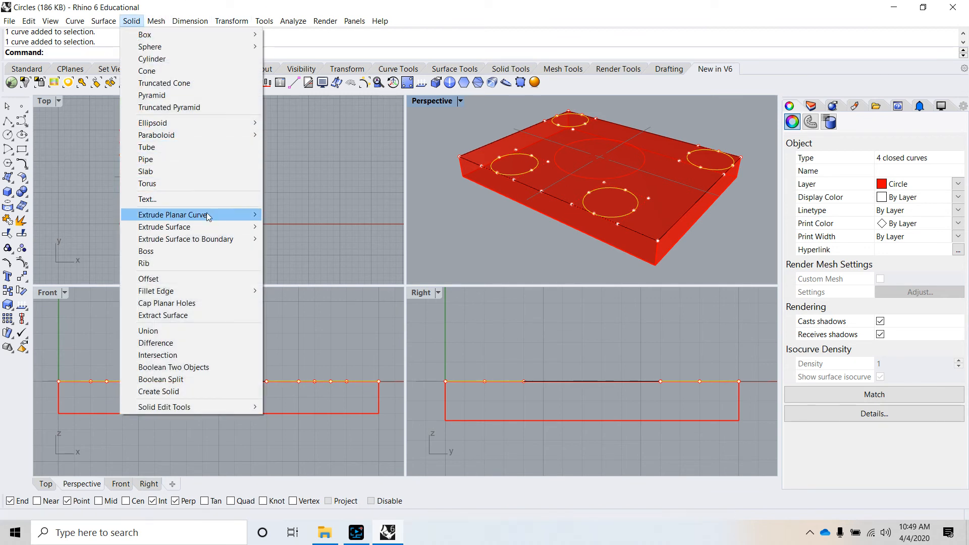
pyautogui.moveTo(239, 220)
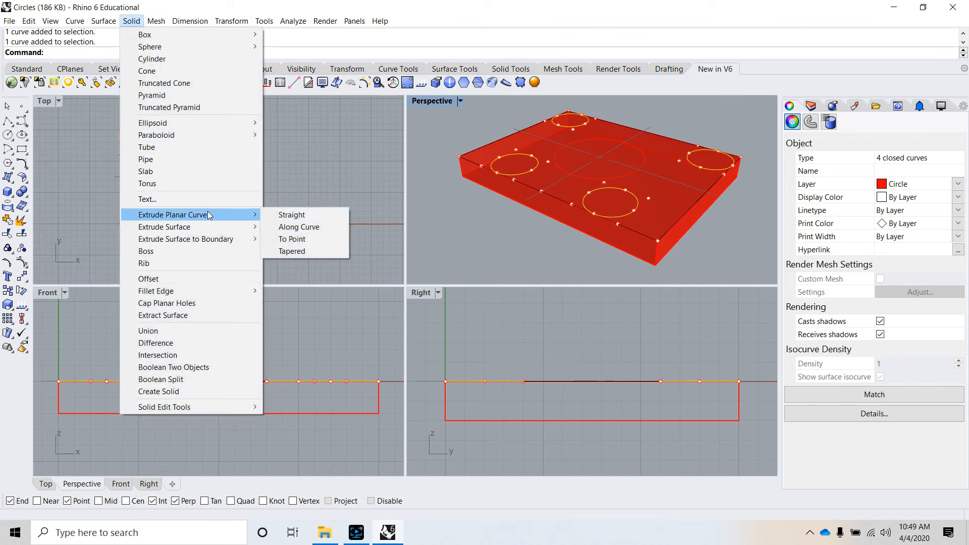
pyautogui.click(296, 219)
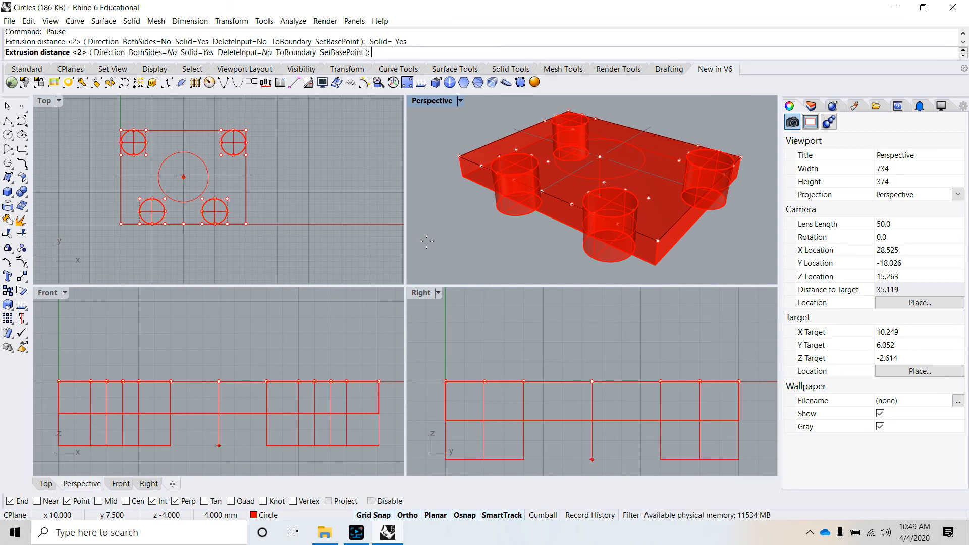
pyautogui.write('-6')
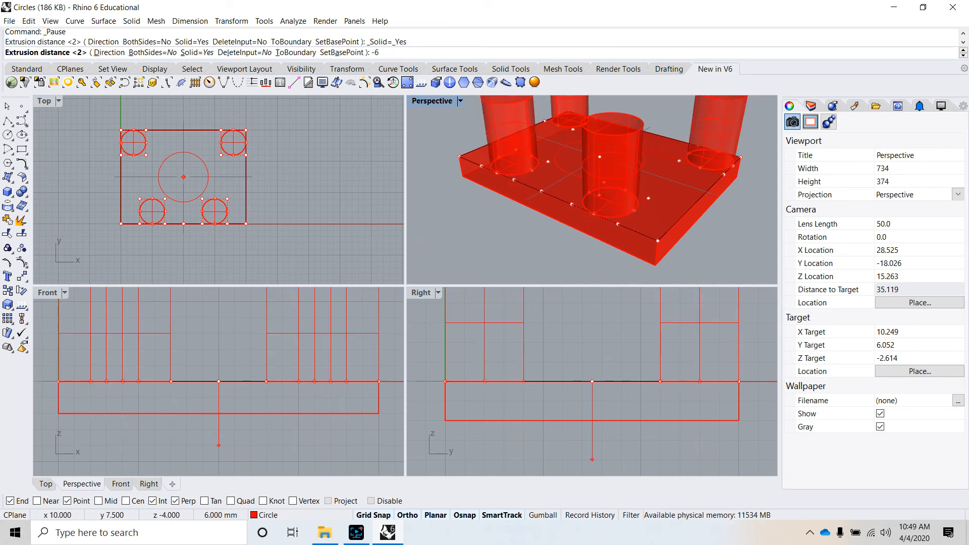
pyautogui.press('Return')
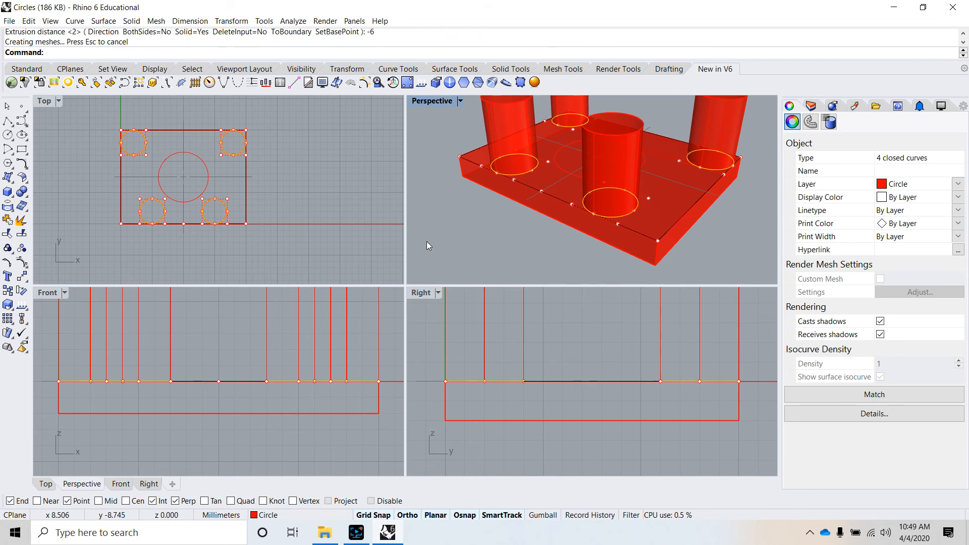
pyautogui.click(511, 246)
# Step: Extrude the large centre circle straight as a solid with a distance of 4 mm, through the plate and beyond its far face
pyautogui.moveTo(528, 261); pyautogui.dragTo(554, 231, button='right')
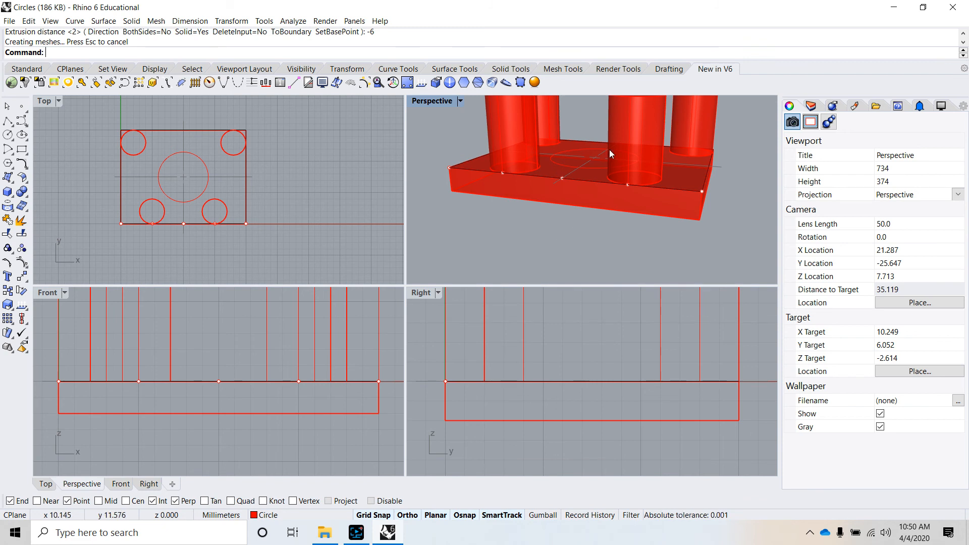
pyautogui.moveTo(609, 150); pyautogui.dragTo(683, 243, button='right')
pyautogui.scroll(-5, 597, 230)
pyautogui.scroll(5, 597, 228)
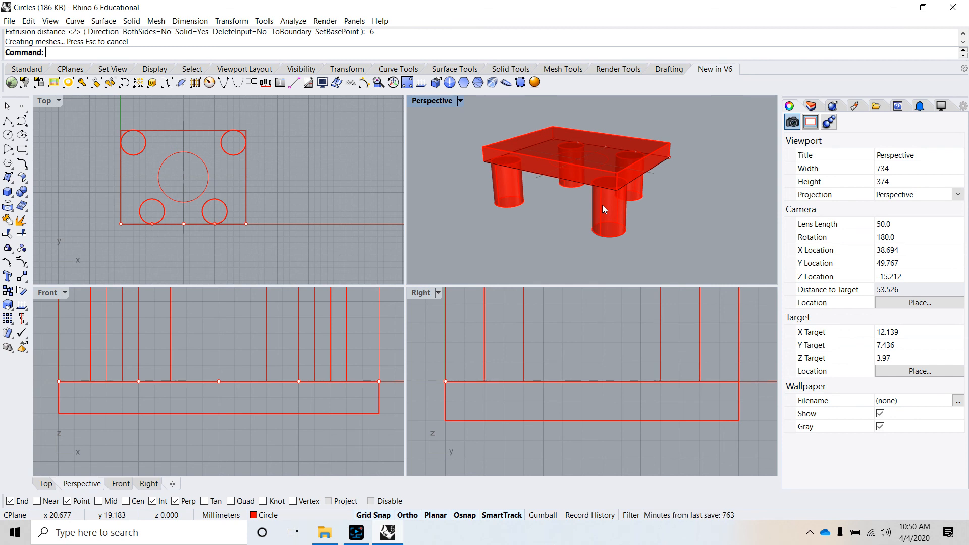
pyautogui.scroll(4, 593, 146)
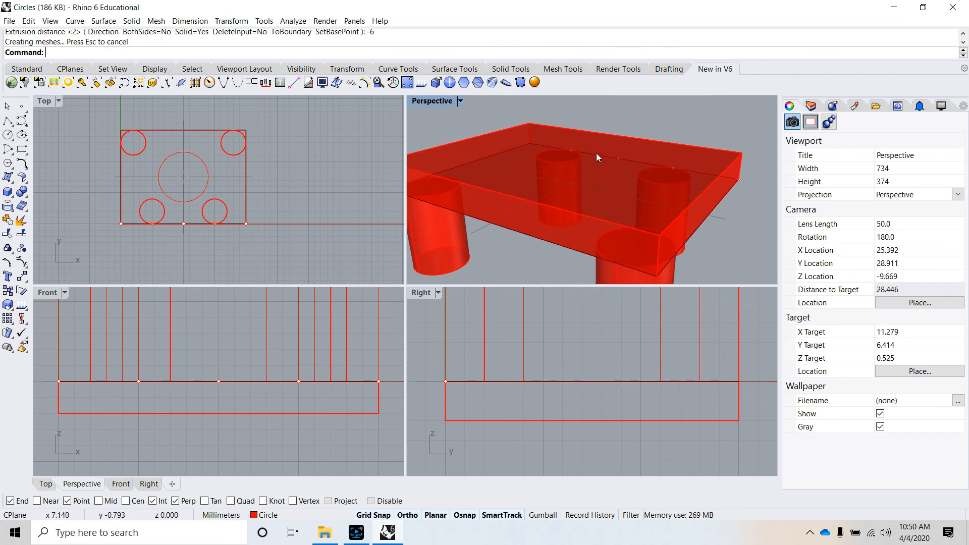
pyautogui.click(617, 209)
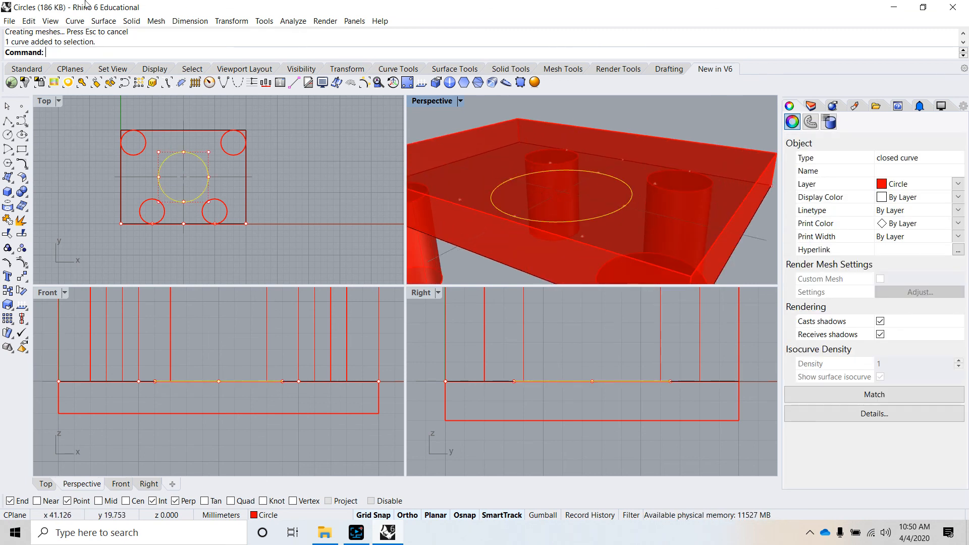
pyautogui.click(132, 22)
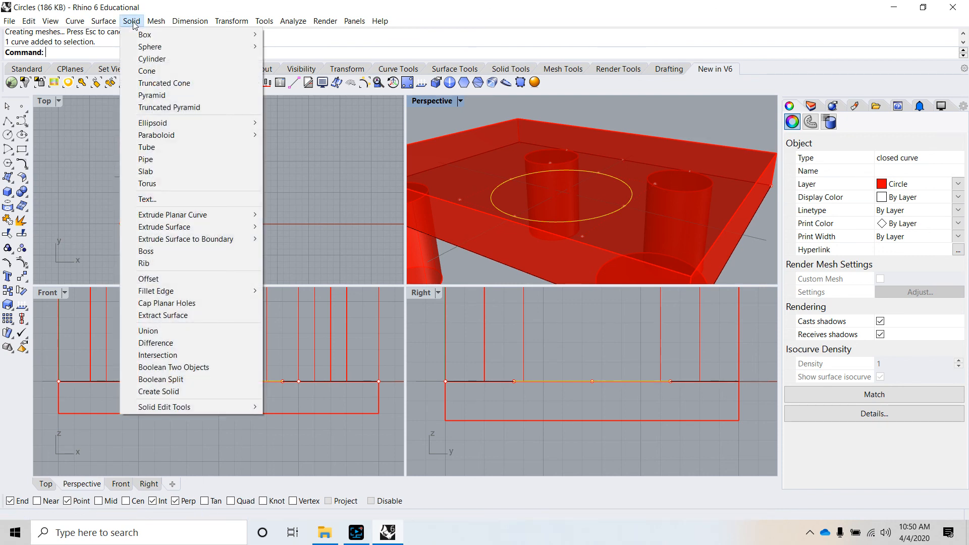
pyautogui.moveTo(148, 213)
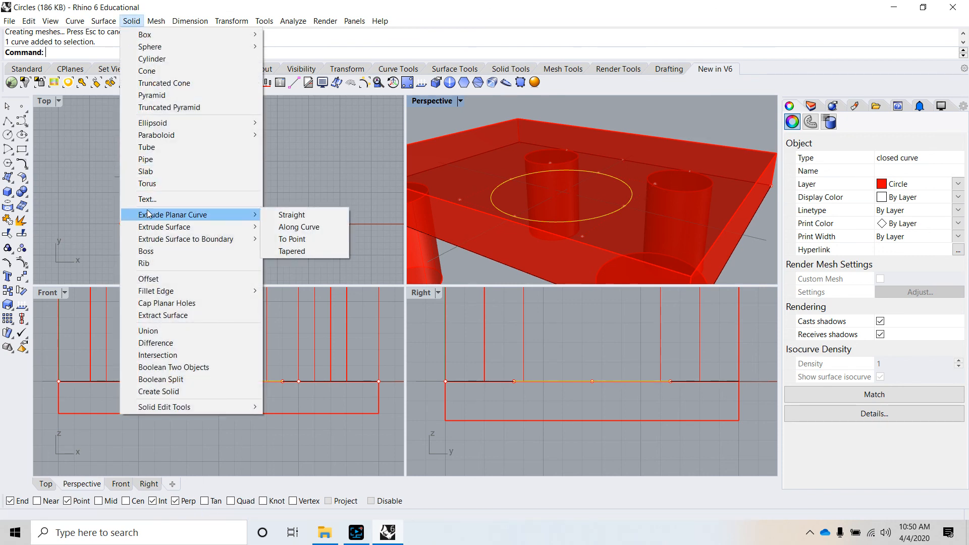
pyautogui.click(325, 215)
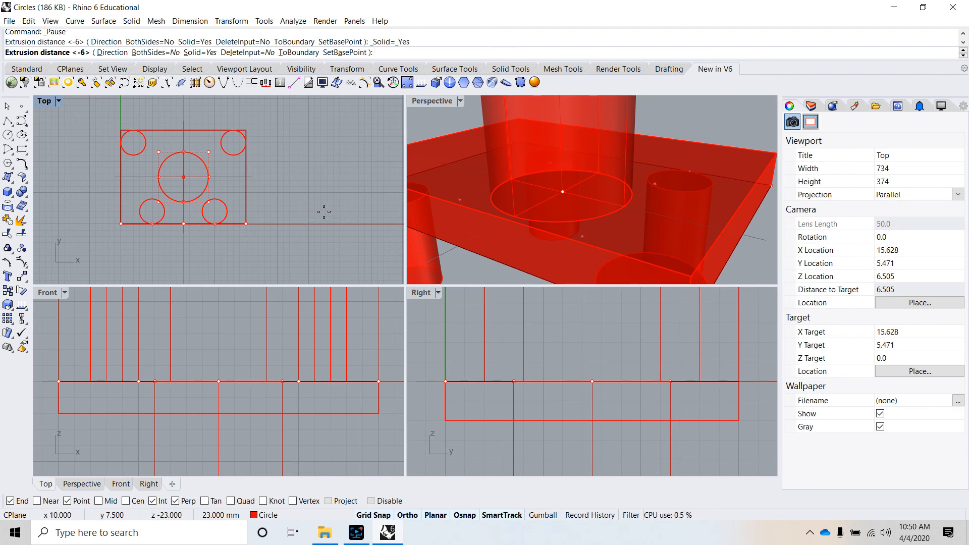
pyautogui.write('4')
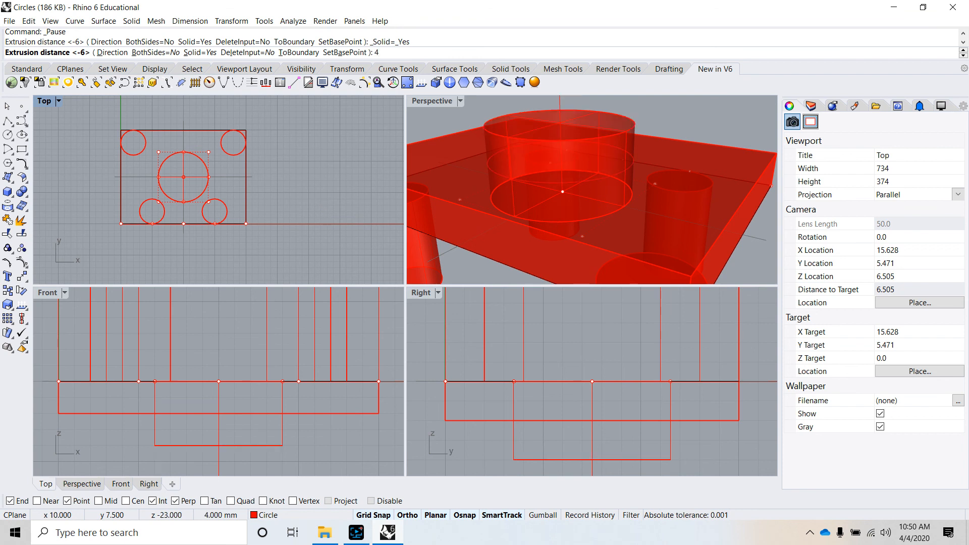
pyautogui.press('Return')
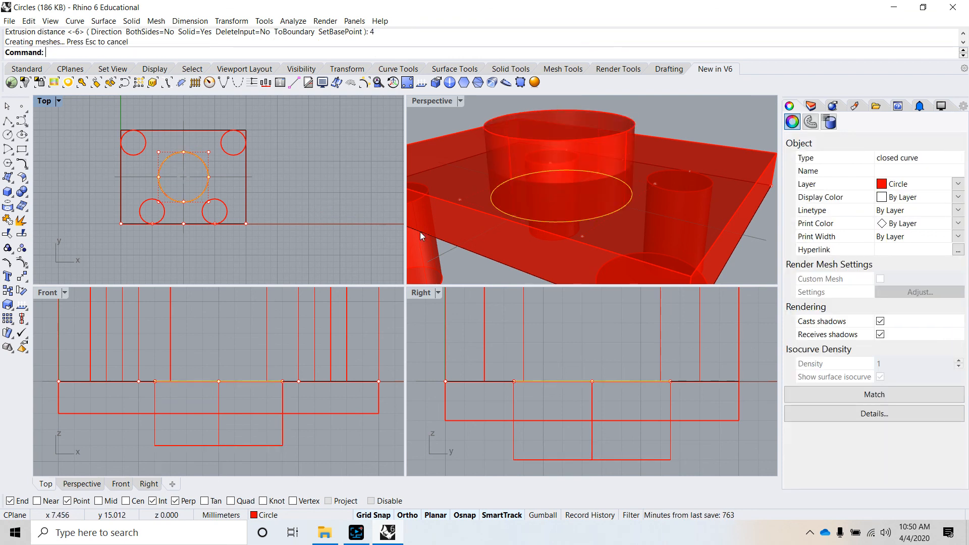
# Step: Clear the selection and inspect the plate, its four cylindrical legs and the centre cylinder from the opposite side
pyautogui.scroll(-5, 571, 178)
pyautogui.scroll(4, 560, 217)
pyautogui.click(519, 237)
pyautogui.moveTo(527, 227); pyautogui.dragTo(605, 205, button='right')
pyautogui.scroll(-6, 663, 168)
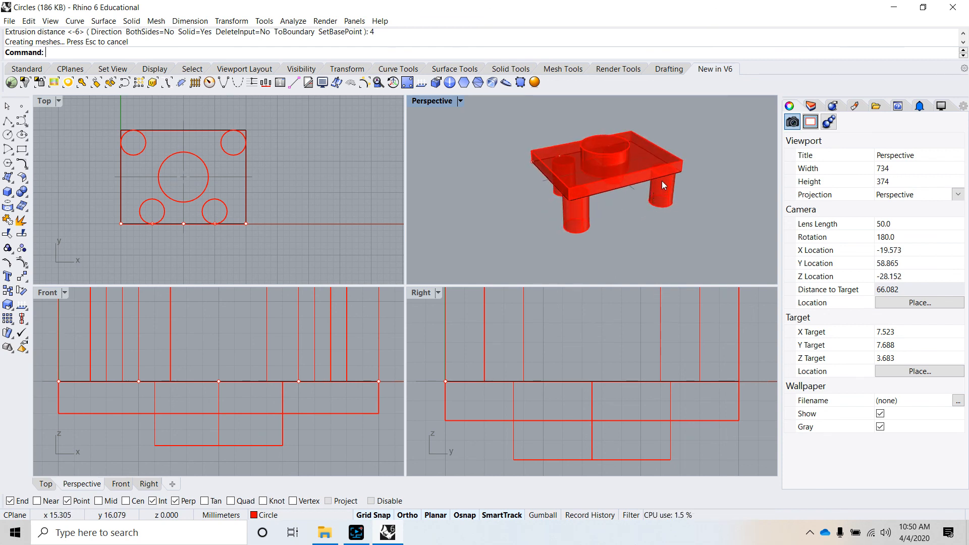